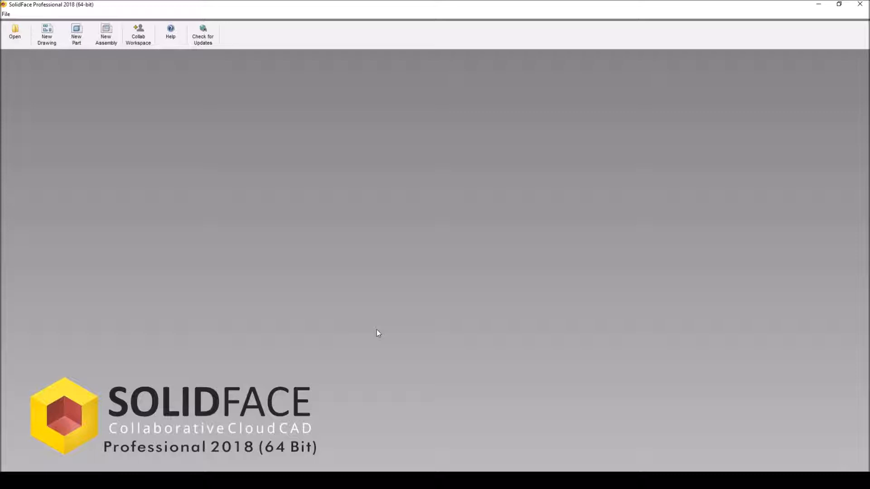
- Create a new 2D drawing
left_click(49, 41)
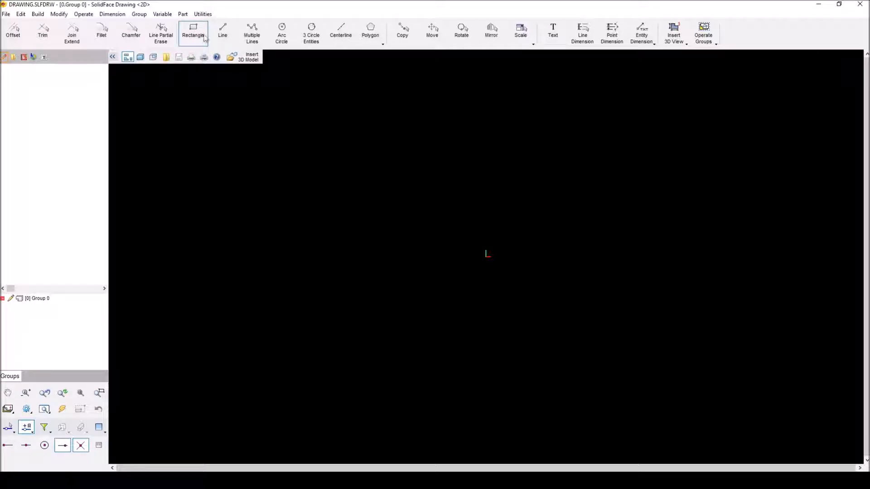
mouse_move(370, 32)
mouse_move(710, 50)
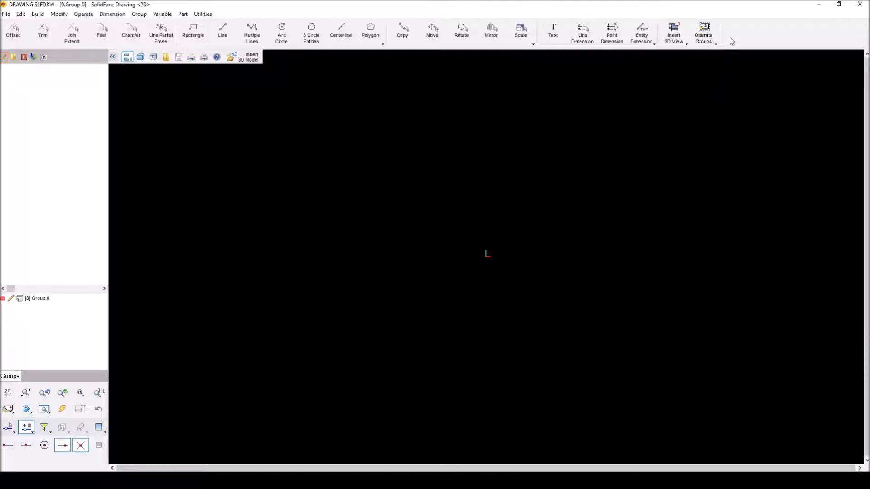
left_click(716, 43)
left_click(721, 55)
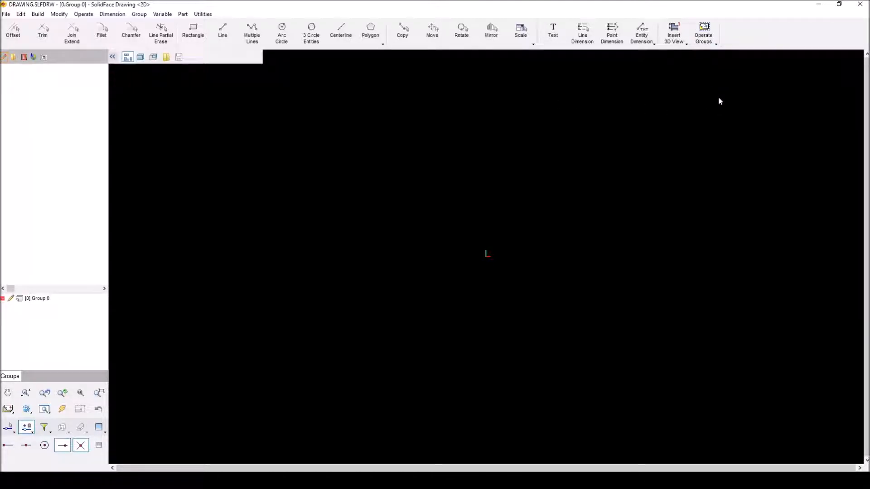
left_click(698, 128)
left_click(277, 120)
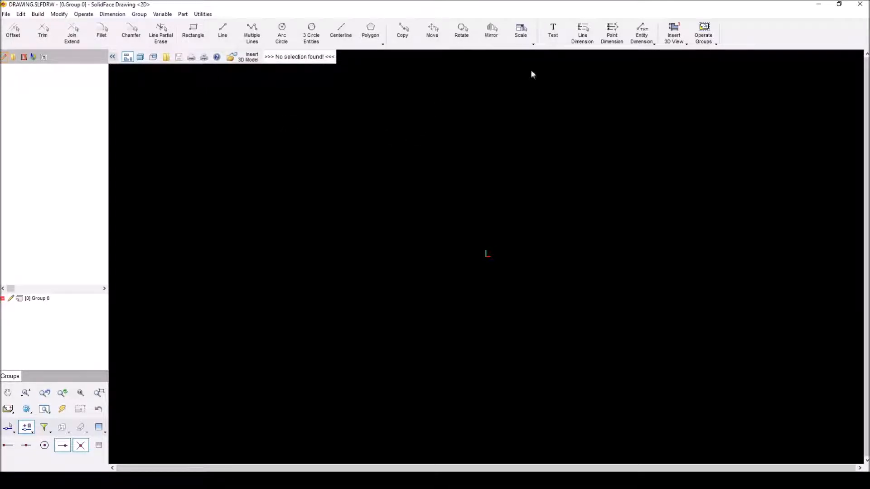
left_click(704, 34)
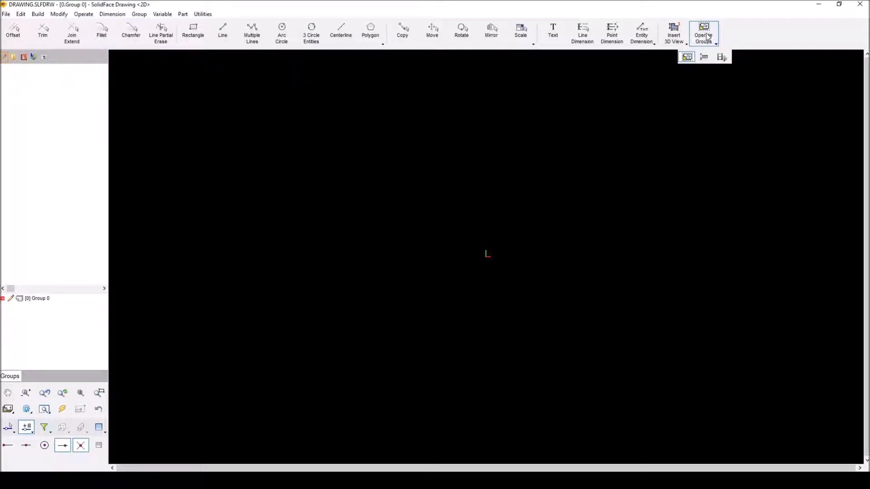
- Add a new toolbar button after Operate Groups for the 2 Points Dimension function from the Dimension category
double_click(734, 37)
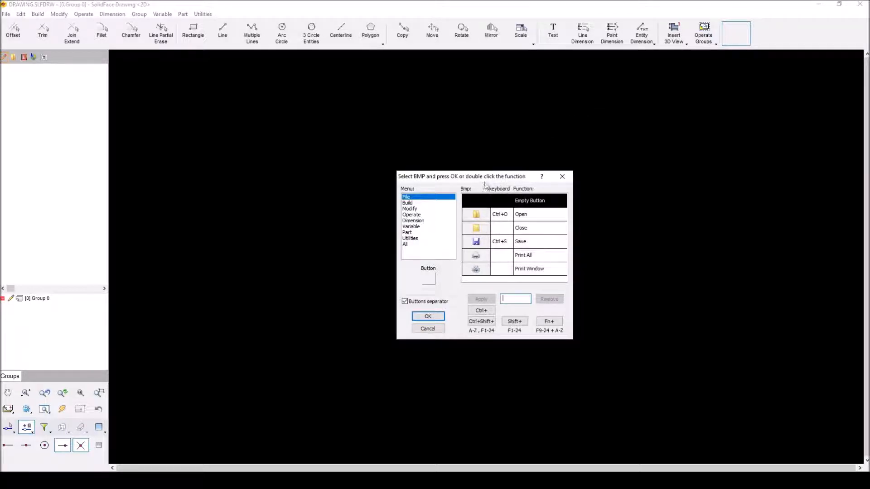
left_click_drag(482, 177, 480, 139)
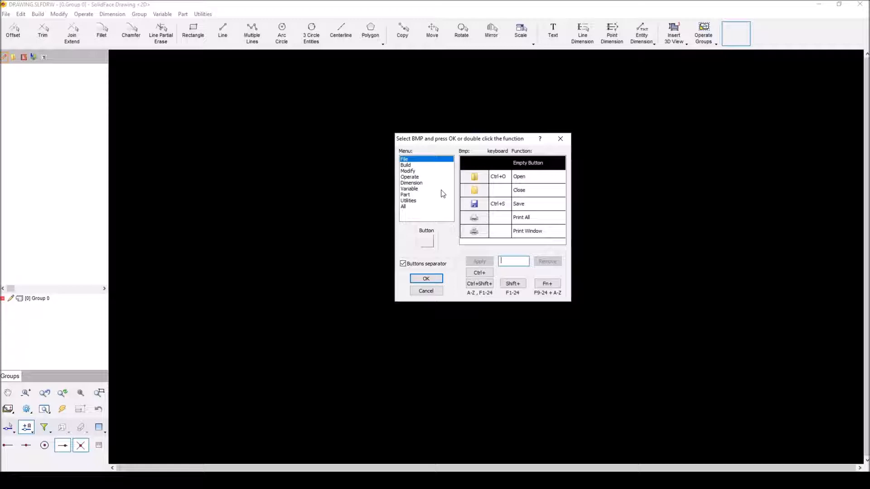
left_click(412, 183)
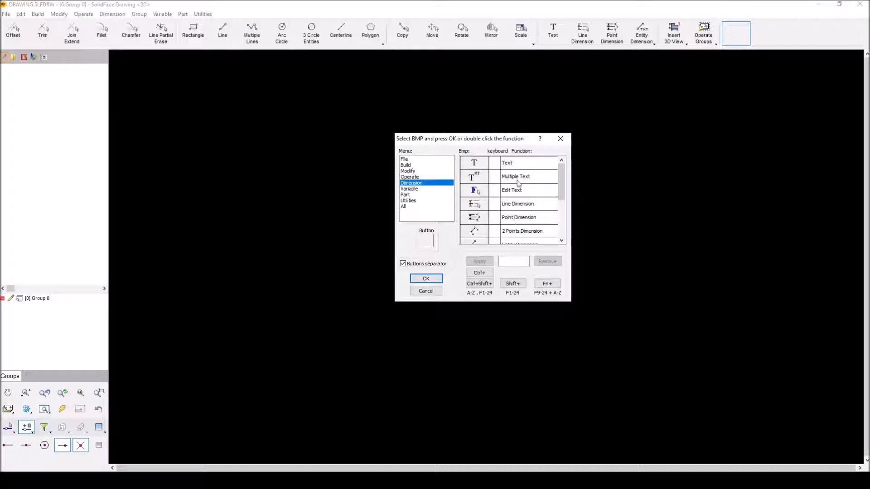
mouse_move(563, 193)
left_mouse_down()
mouse_move(562, 228)
mouse_move(550, 183)
left_mouse_up()
left_click_drag(562, 189, 560, 201)
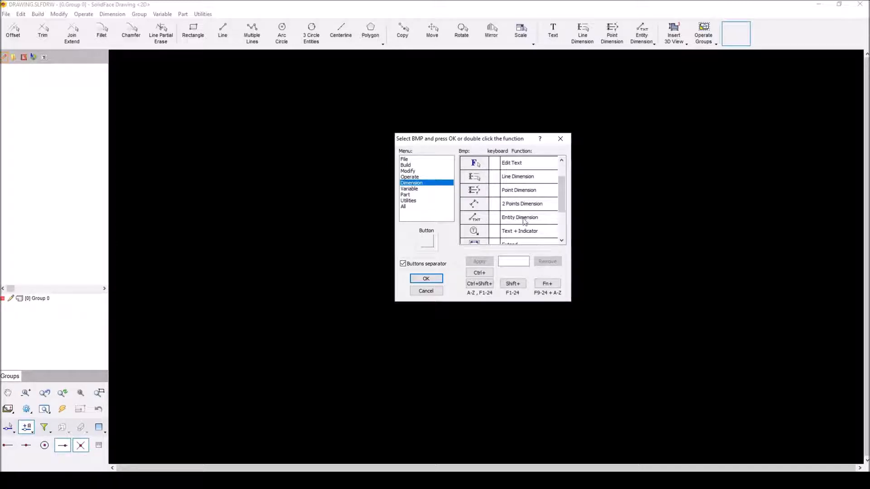
scroll(561, 202, "down", 3)
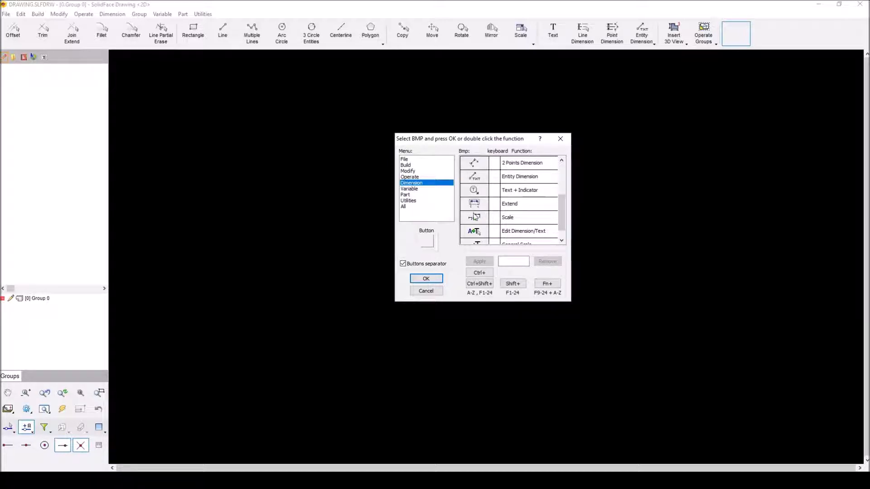
mouse_move(562, 211)
left_mouse_down()
mouse_move(562, 226)
mouse_move(554, 189)
mouse_move(556, 209)
left_mouse_up()
left_click(494, 177)
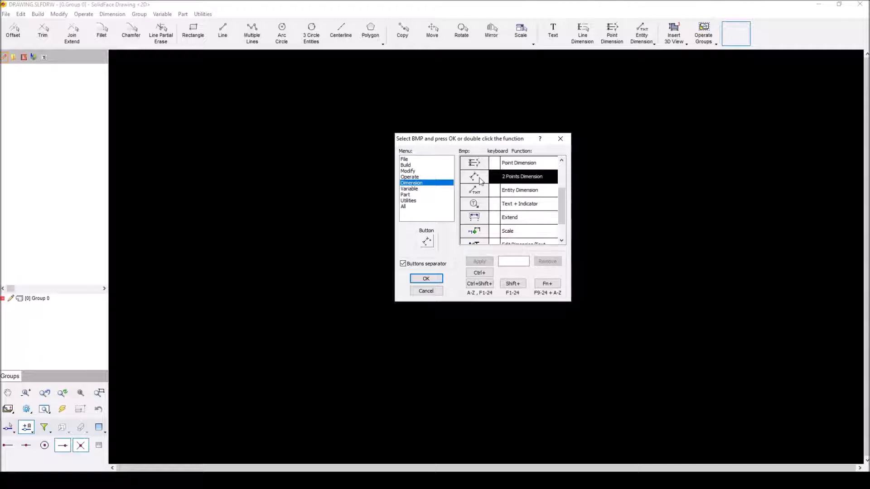
left_click(426, 278)
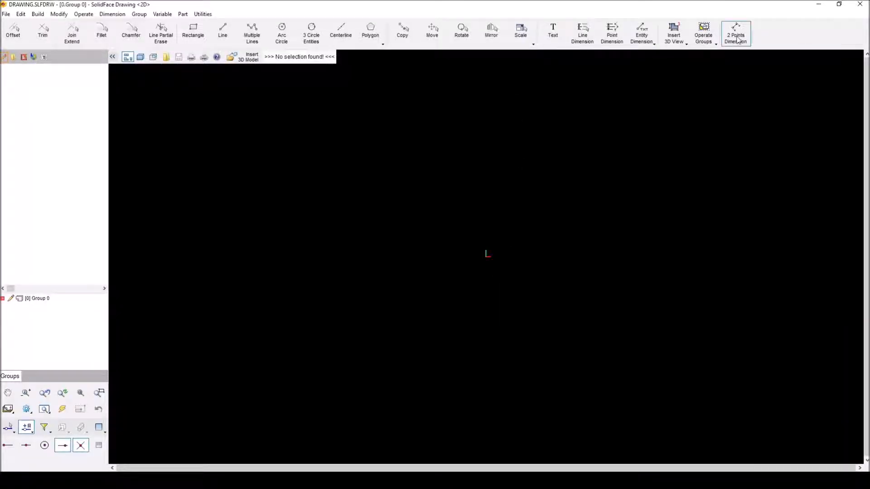
mouse_move(645, 33)
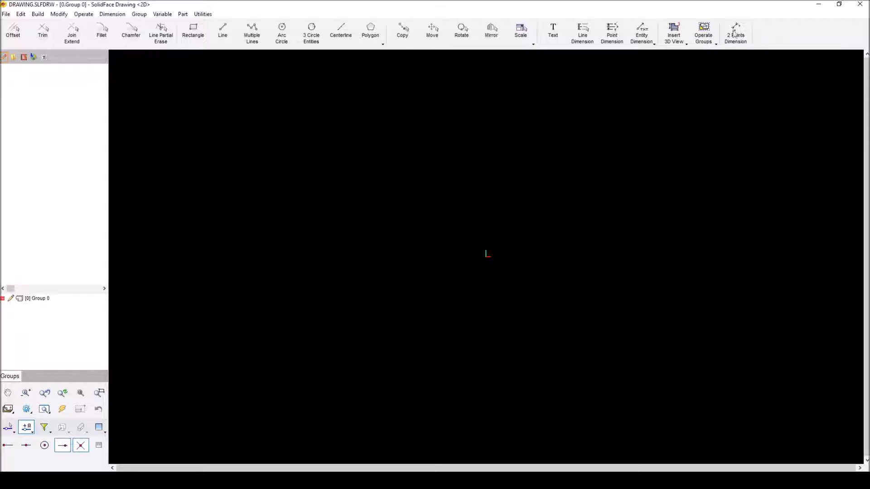
mouse_move(695, 29)
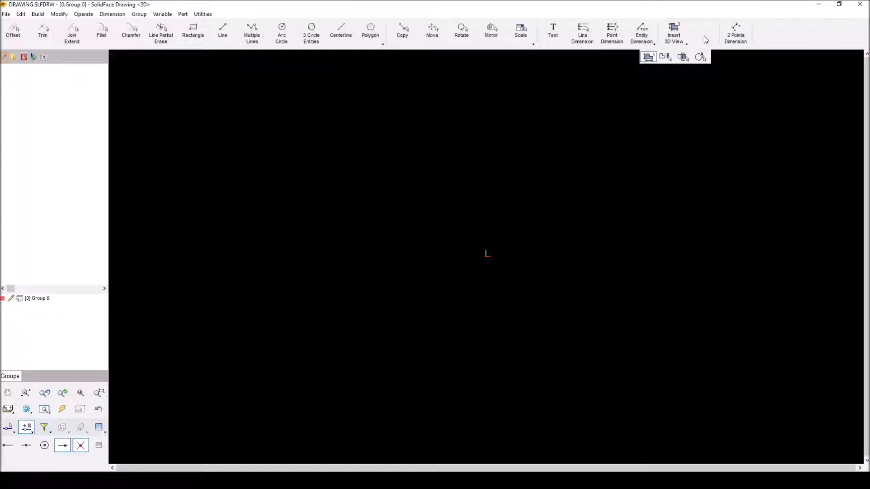
left_click(726, 183)
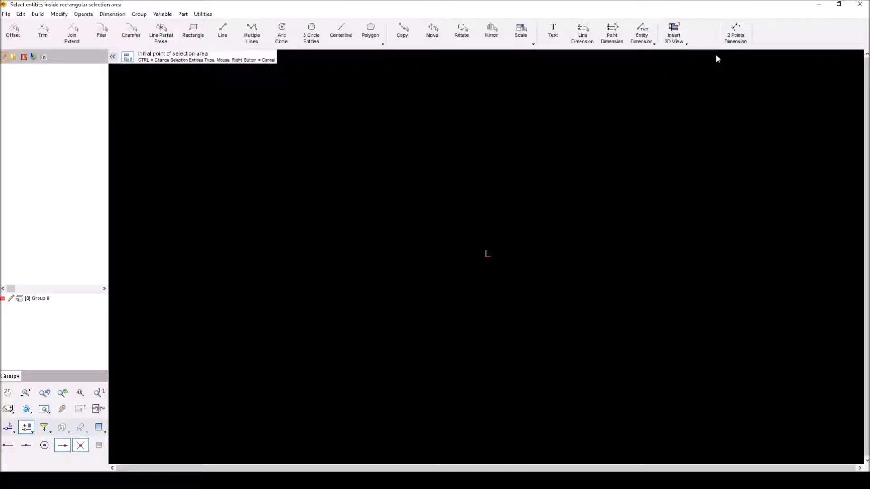
left_click(746, 118)
mouse_move(697, 40)
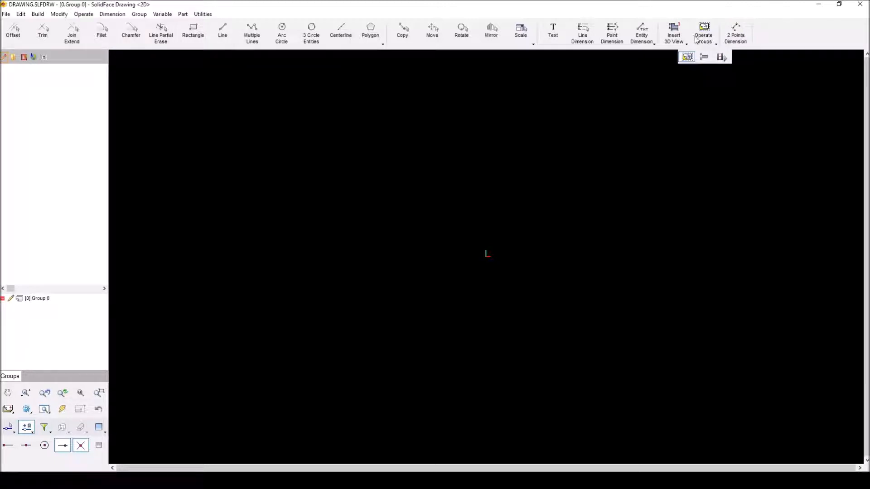
left_click(762, 39)
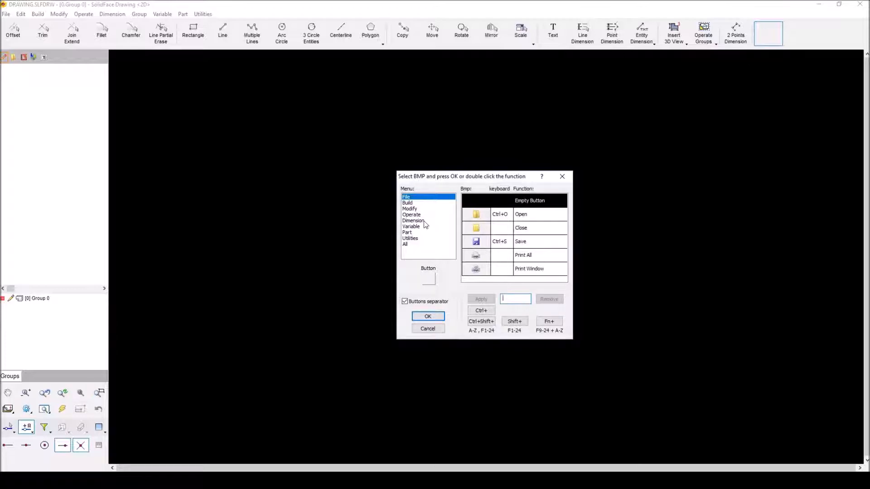
left_click(744, 27)
left_click(561, 178)
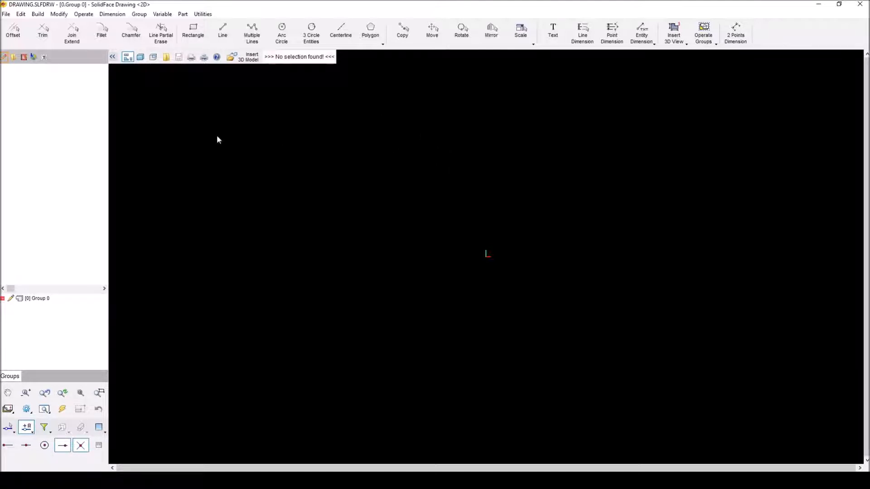
- Open the drawing's color configuration, place its window clear of the origin, and look through the system colors
left_click(202, 14)
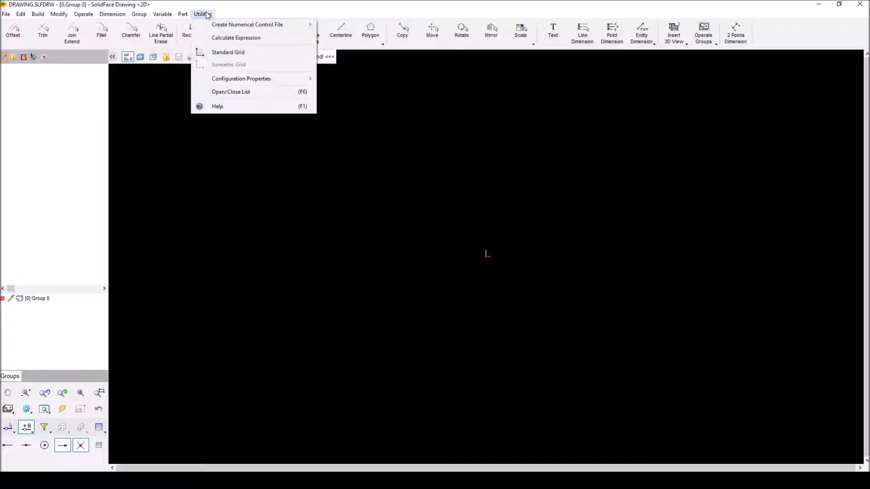
mouse_move(263, 77)
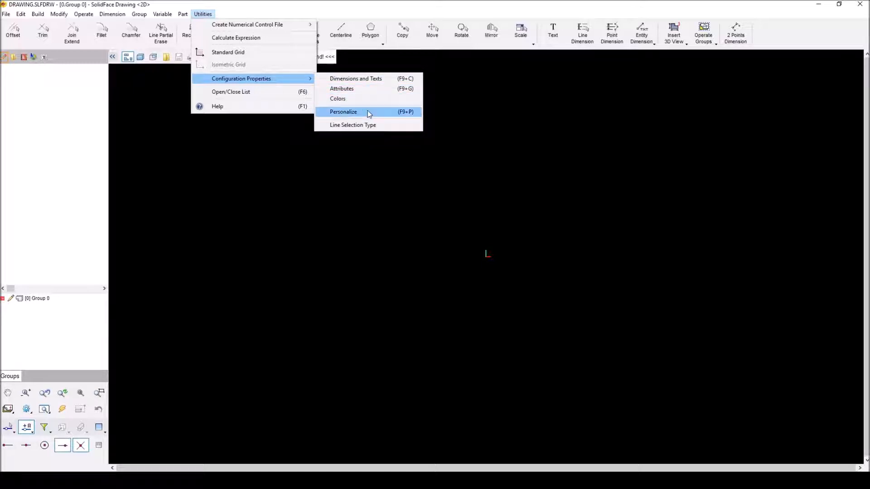
left_click(358, 98)
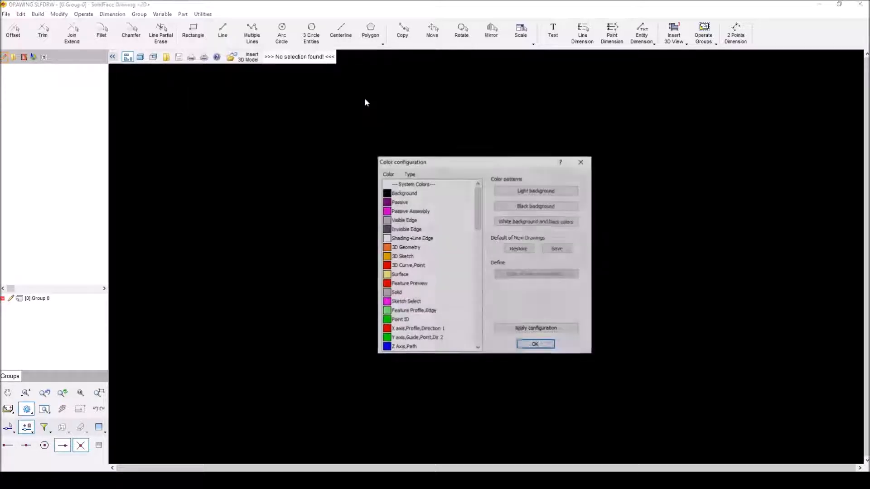
left_click_drag(525, 161, 750, 91)
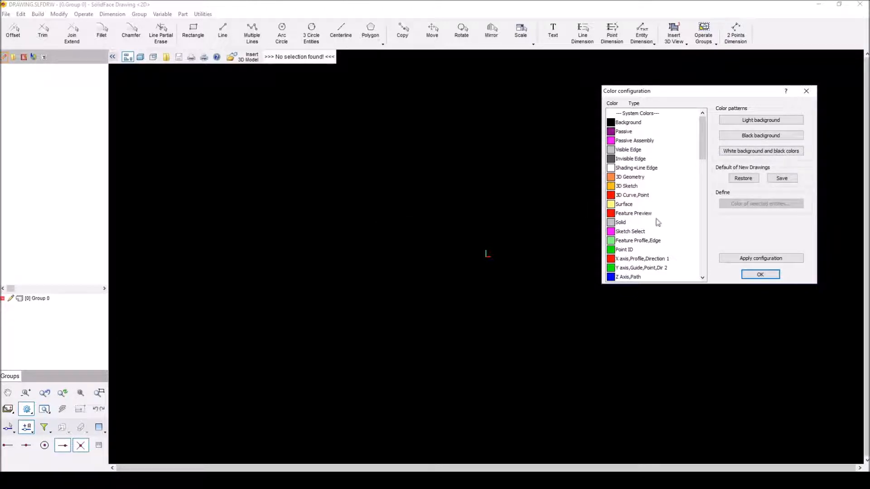
mouse_move(705, 138)
left_mouse_down()
mouse_move(718, 250)
mouse_move(687, 252)
mouse_move(693, 103)
left_mouse_up()
- Apply the White background and black colors pattern to the drawing
left_click(768, 152)
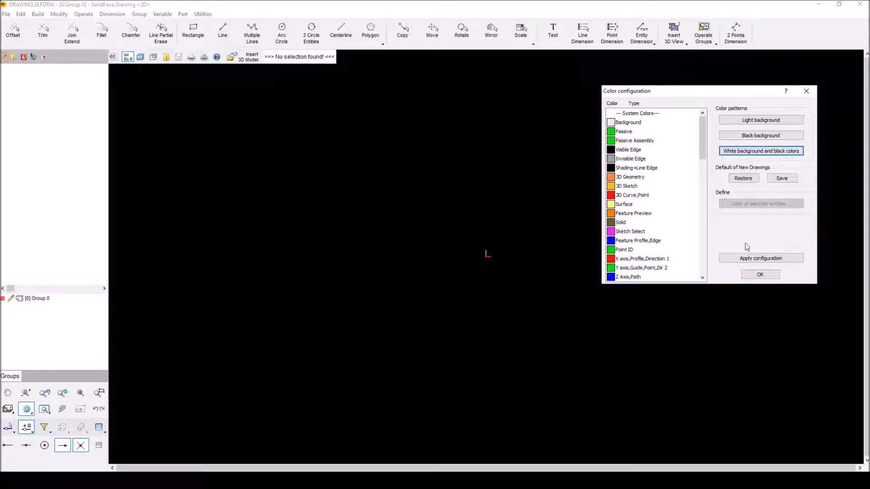
left_click(757, 259)
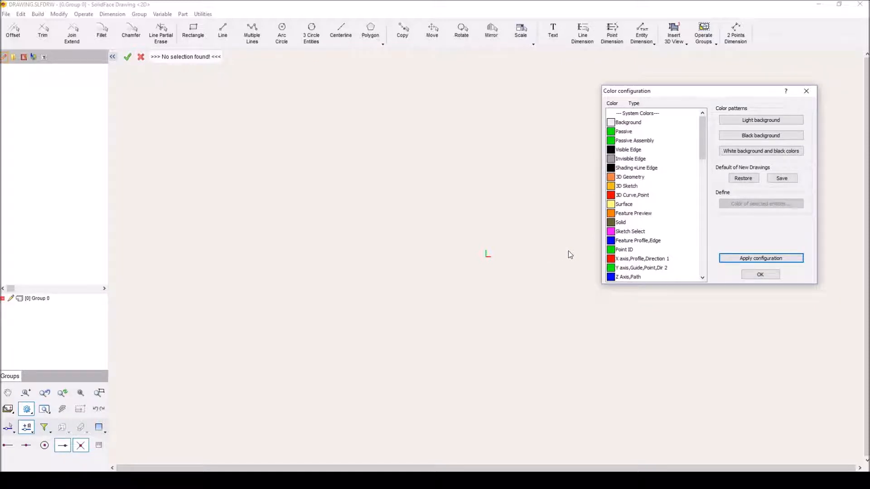
- Apply the Black background color pattern and save it as the default for new drawings
left_click(748, 134)
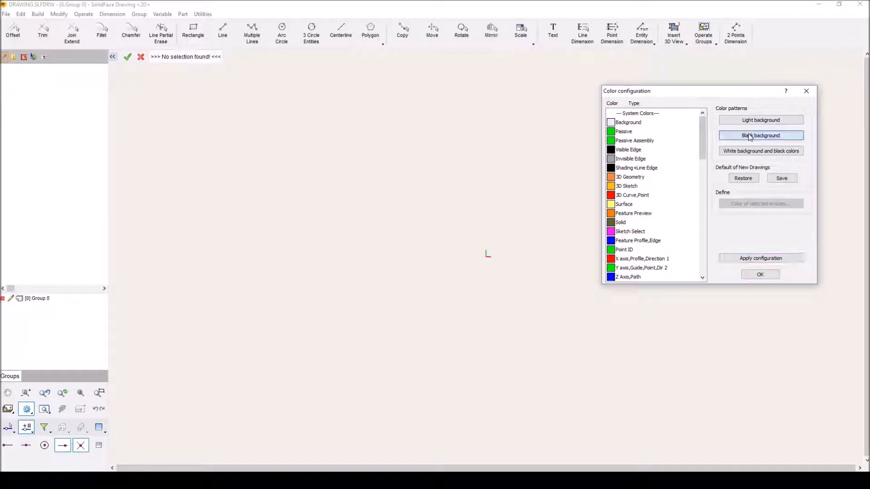
left_click(744, 259)
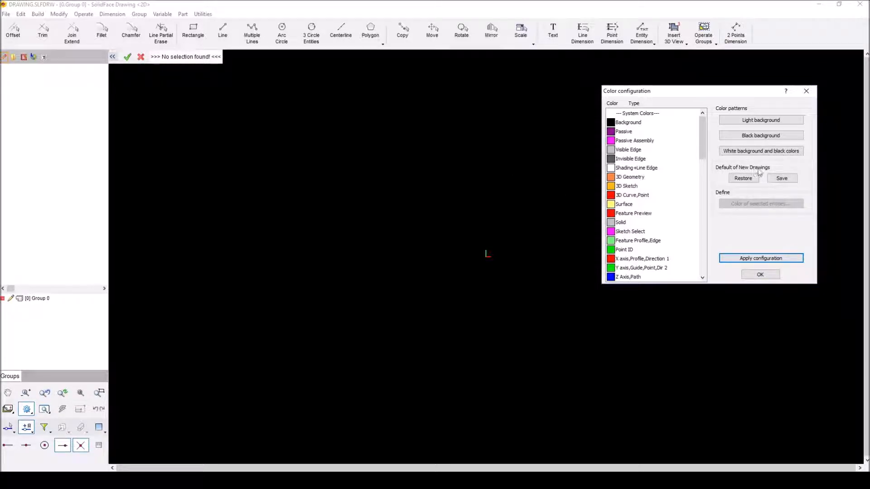
left_click(781, 179)
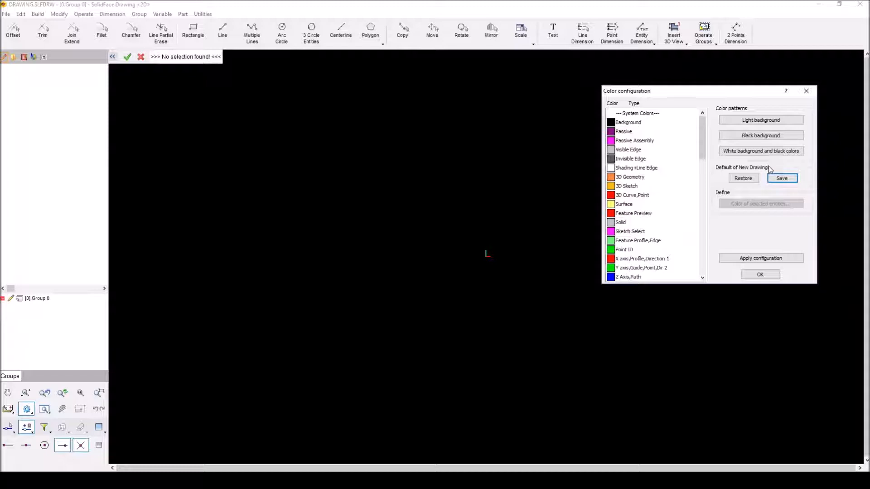
left_click(790, 181)
- Set the Invisible Edge and Shading+Line Edge colors to teal (0, 128, 128) and save the colors as the default for new drawings
left_click(629, 159)
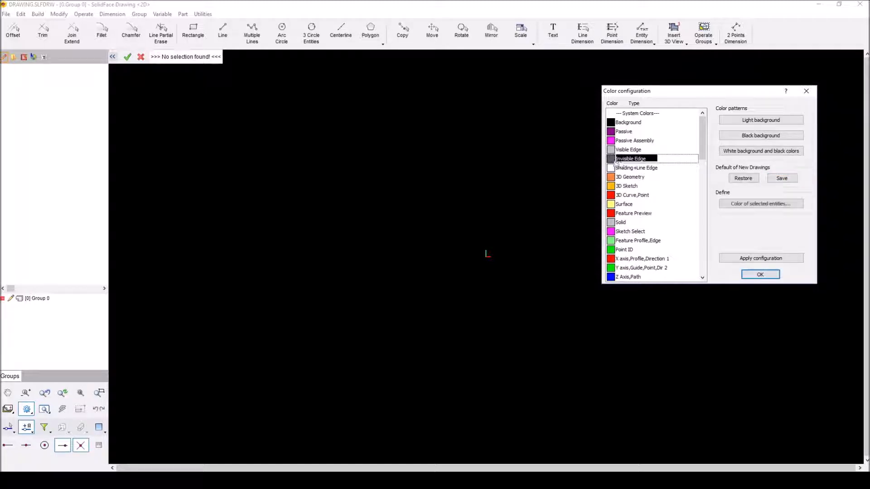
left_click(612, 167)
left_click(629, 169)
left_click(618, 169)
left_click(760, 205)
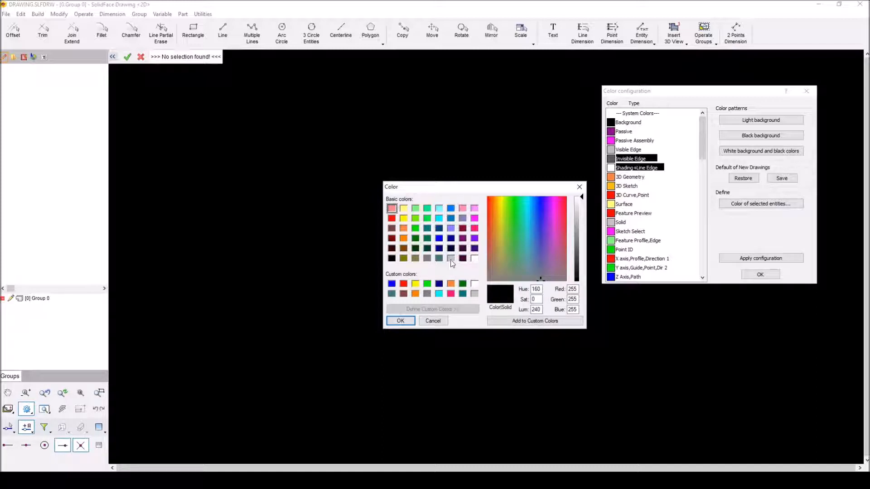
left_click(462, 293)
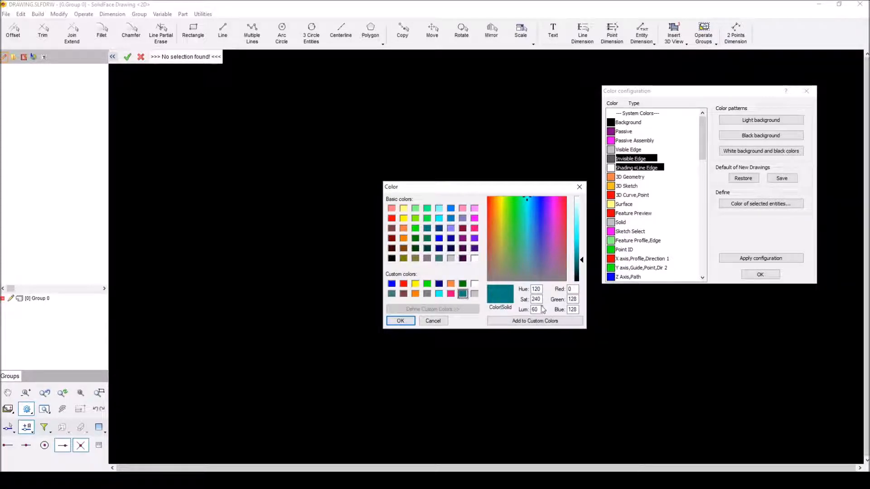
left_click(407, 322)
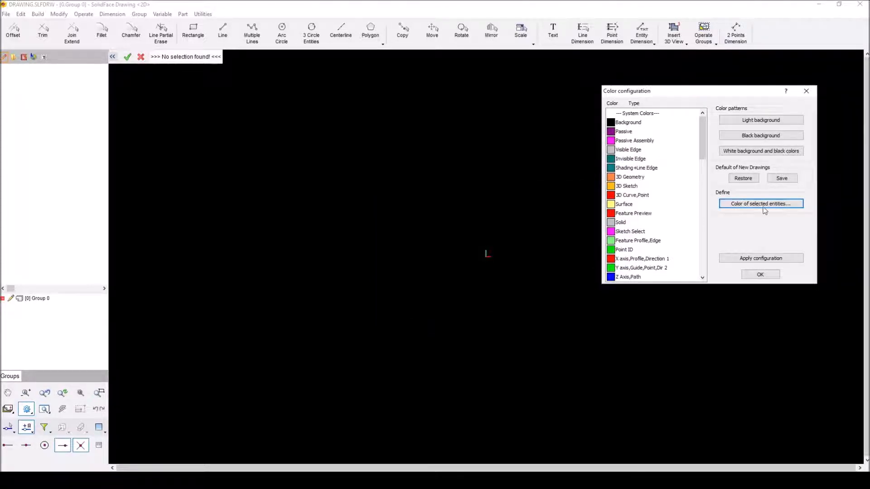
left_click(781, 179)
left_click(761, 274)
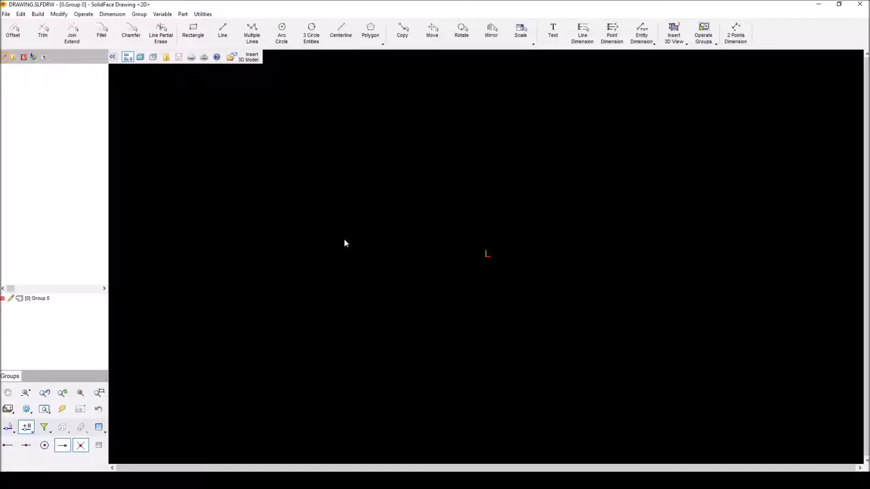
- Open the general customization settings and examine the toolbar configuration options
left_click(202, 14)
mouse_move(302, 80)
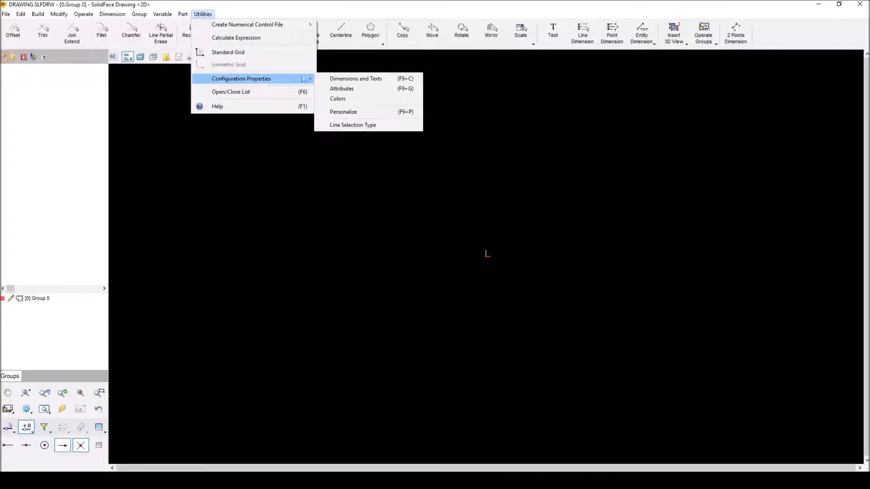
left_click(367, 112)
left_click_drag(489, 152, 510, 138)
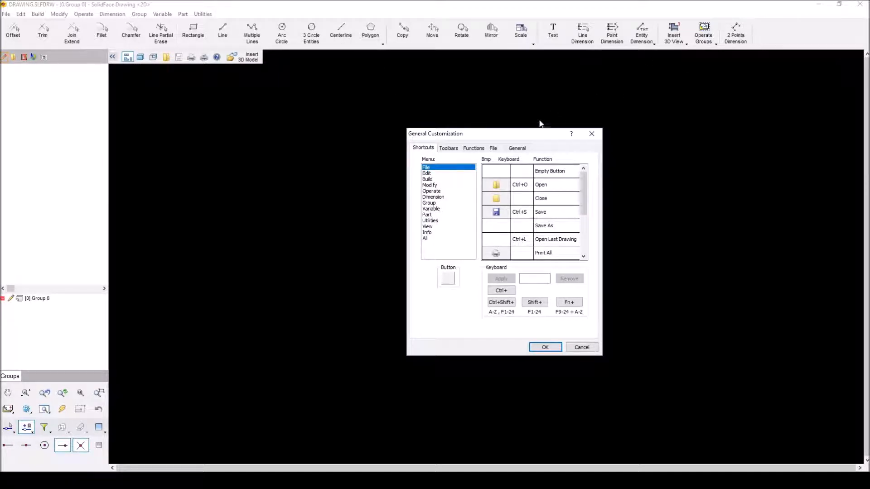
left_click(452, 149)
left_click_drag(495, 148, 496, 132)
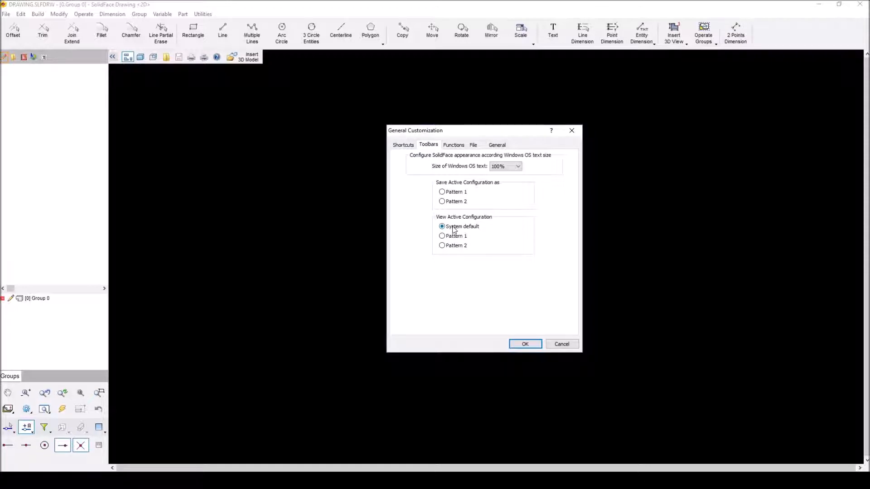
- Close and reopen the general customization settings, then examine the toolbar and function options
left_click(527, 344)
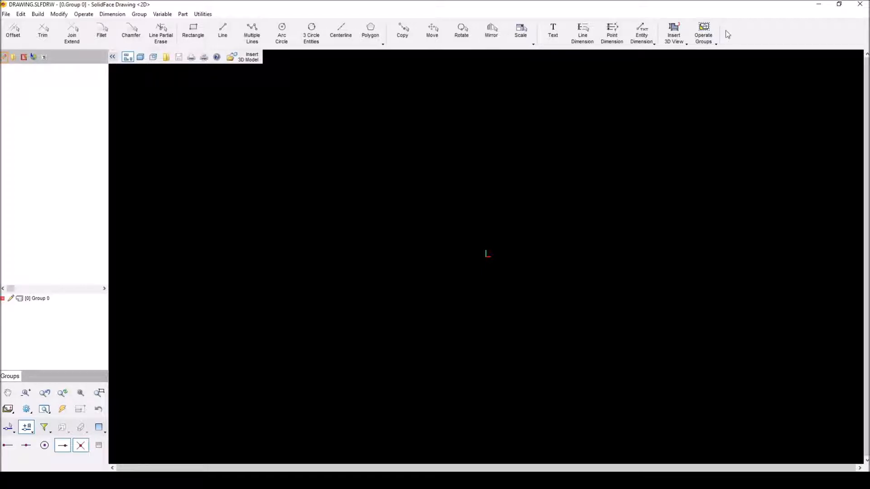
left_click(202, 14)
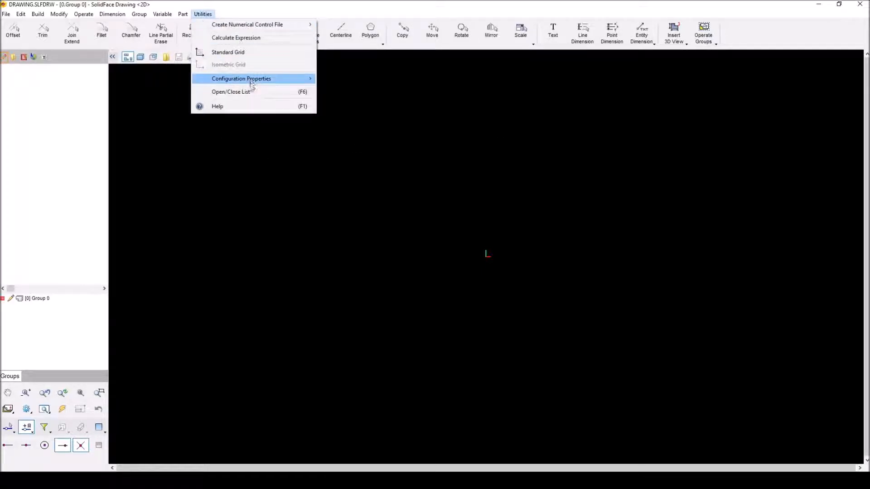
mouse_move(253, 81)
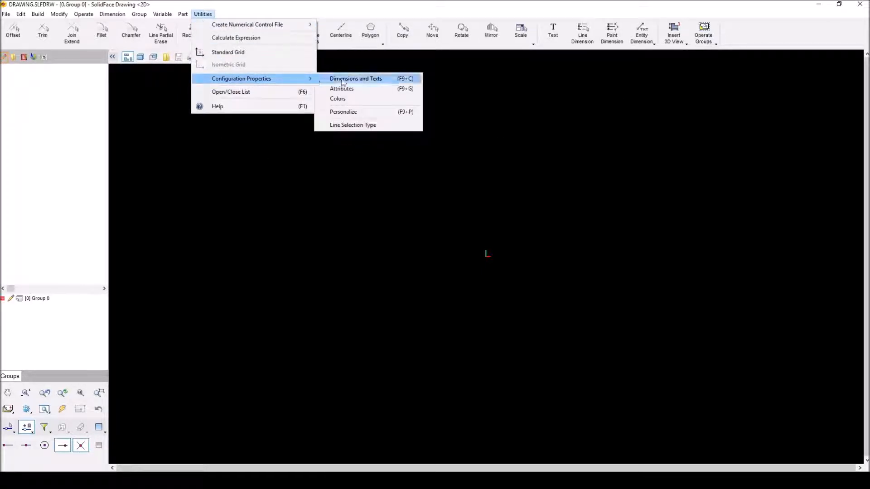
left_click(361, 113)
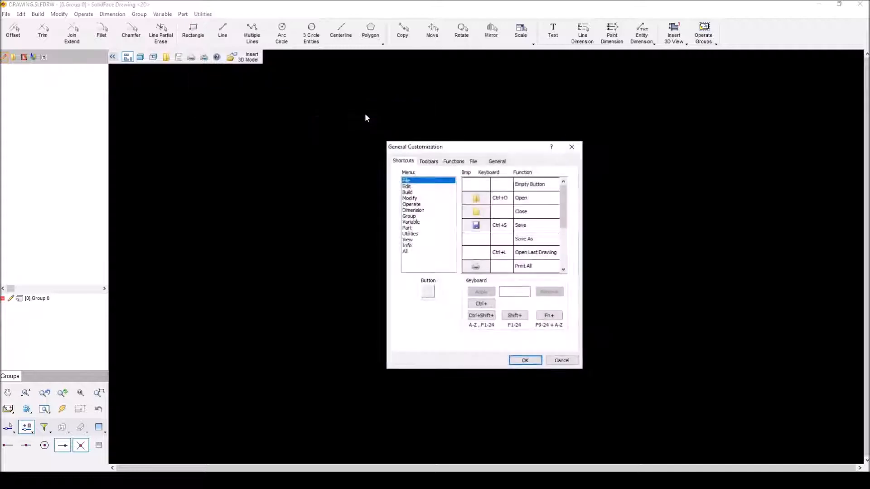
left_click(428, 161)
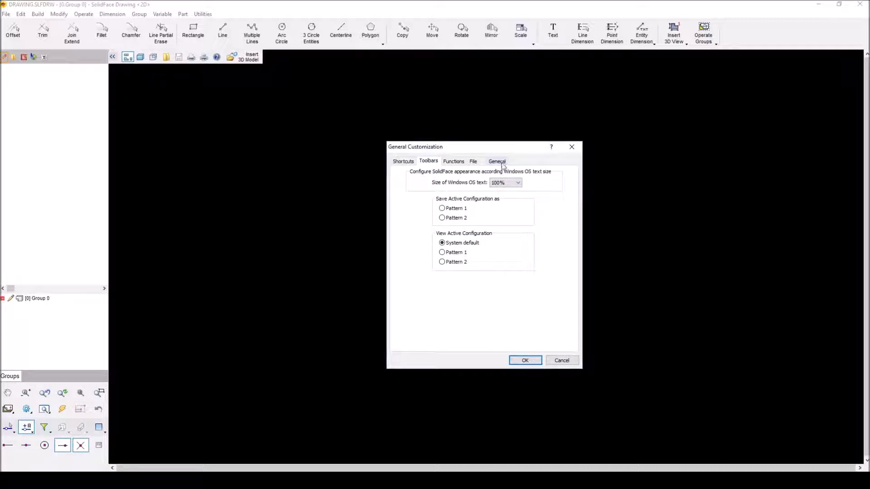
left_click(459, 161)
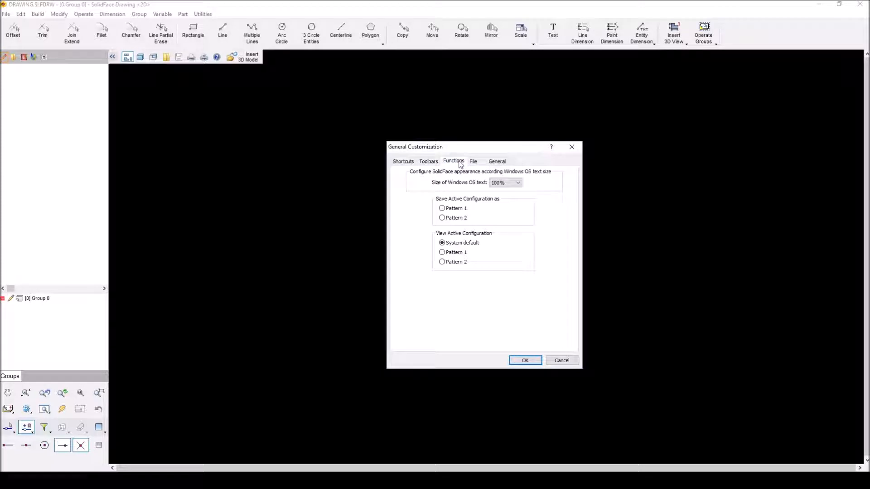
left_click_drag(508, 150, 551, 108)
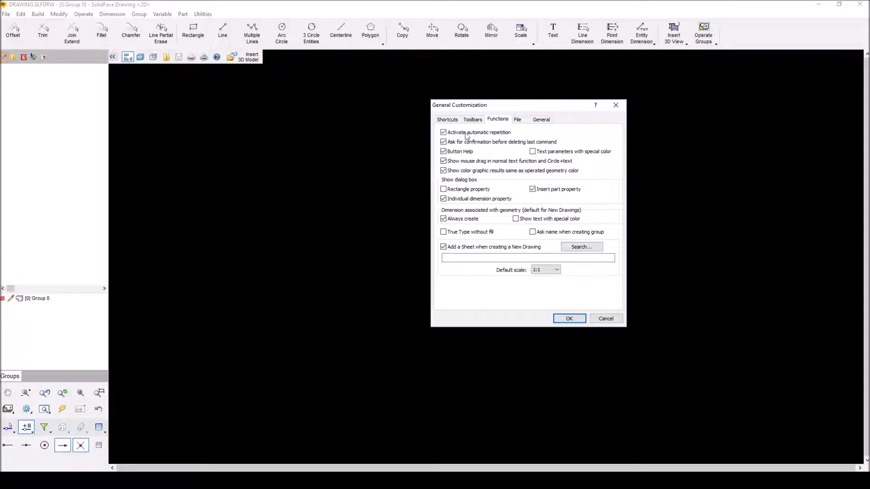
left_click_drag(546, 112, 603, 124)
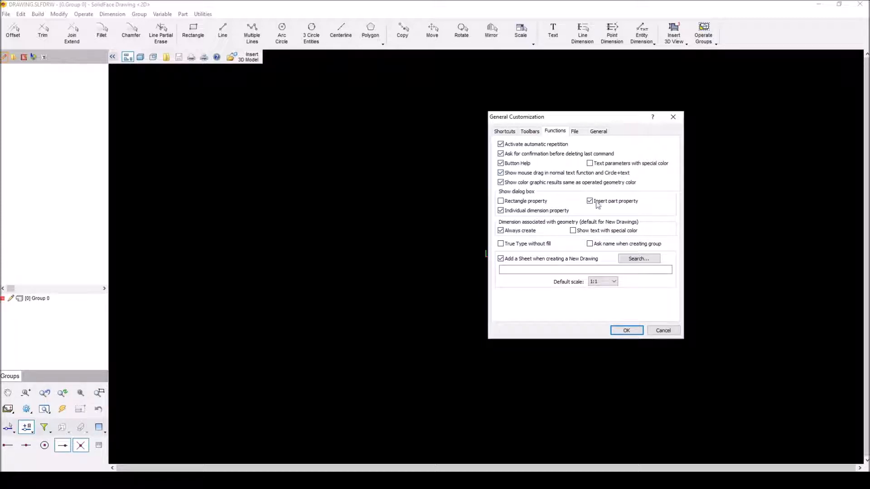
- Examine the file opening and saving options, then the general display, grid and backup options in the customization settings
left_click(573, 133)
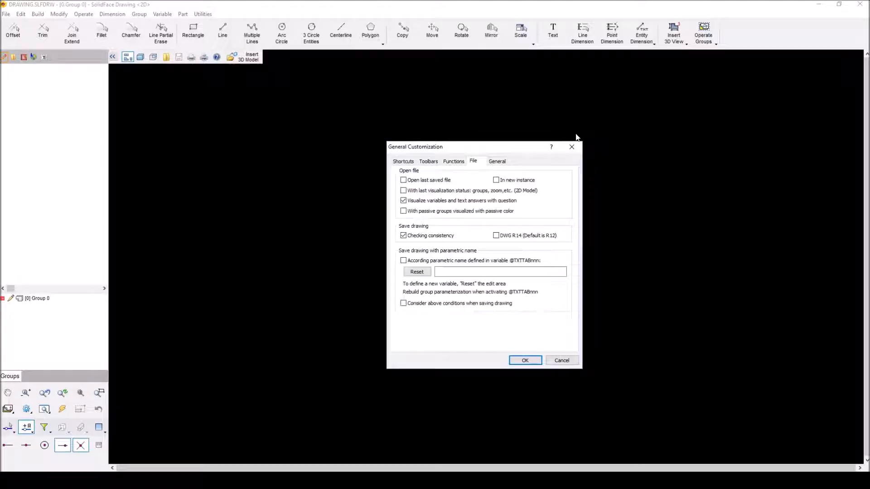
left_click_drag(509, 151, 568, 137)
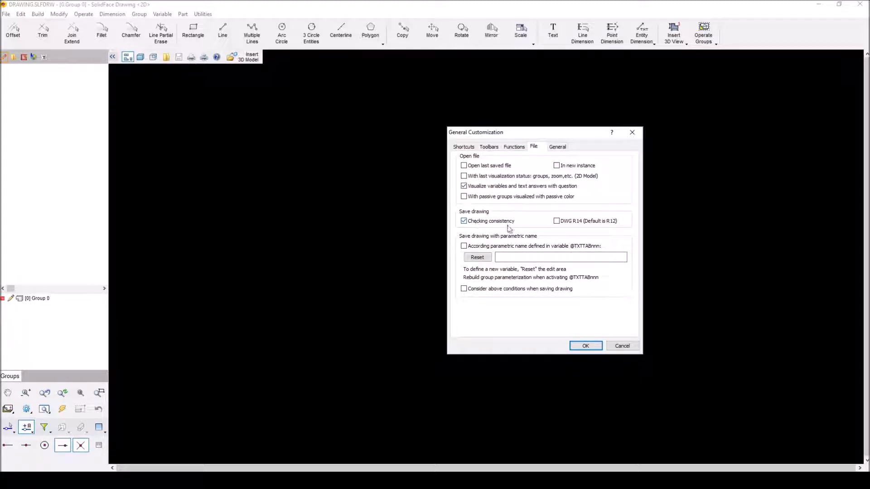
left_click(557, 147)
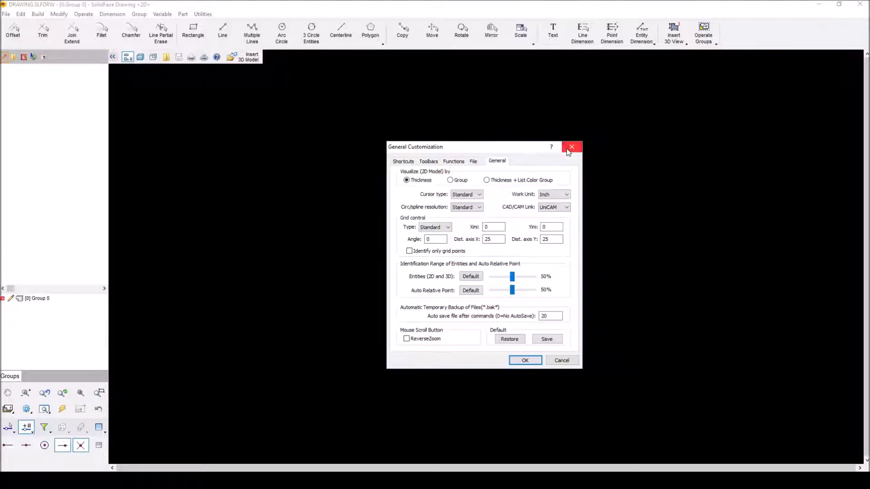
left_click_drag(520, 150, 540, 133)
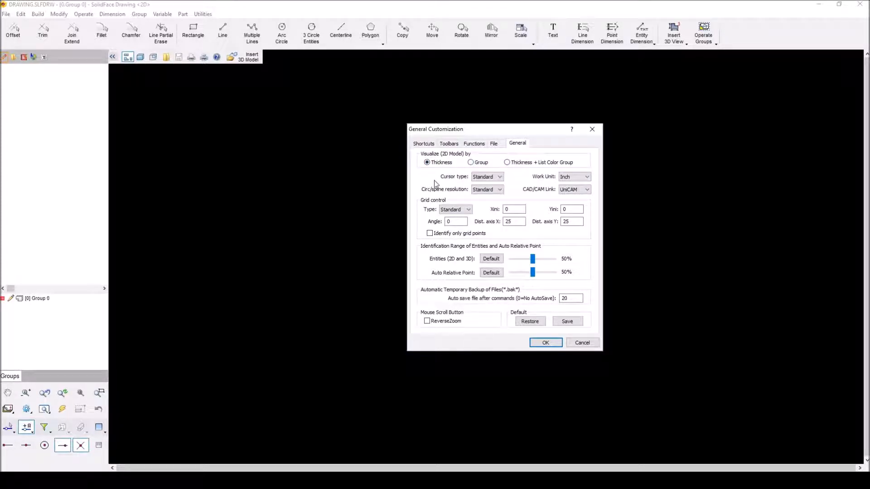
- Set the cursor type to +Extended and apply the customization settings
left_click(501, 178)
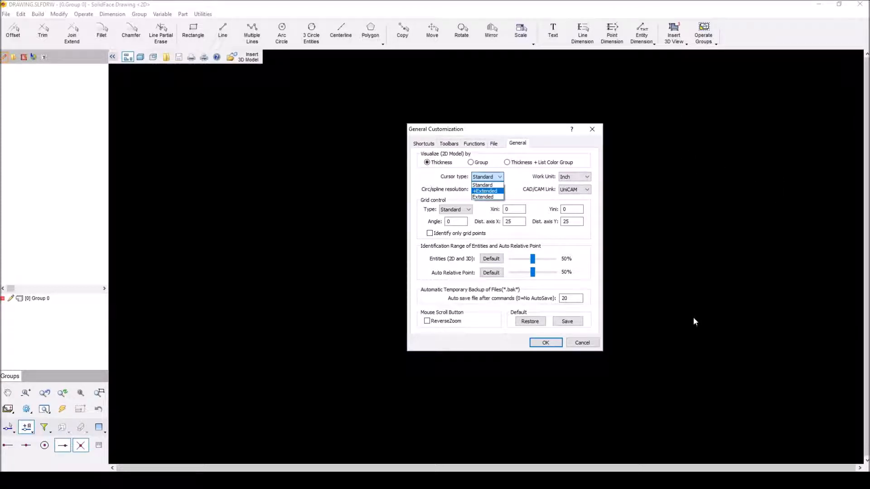
left_click(493, 191)
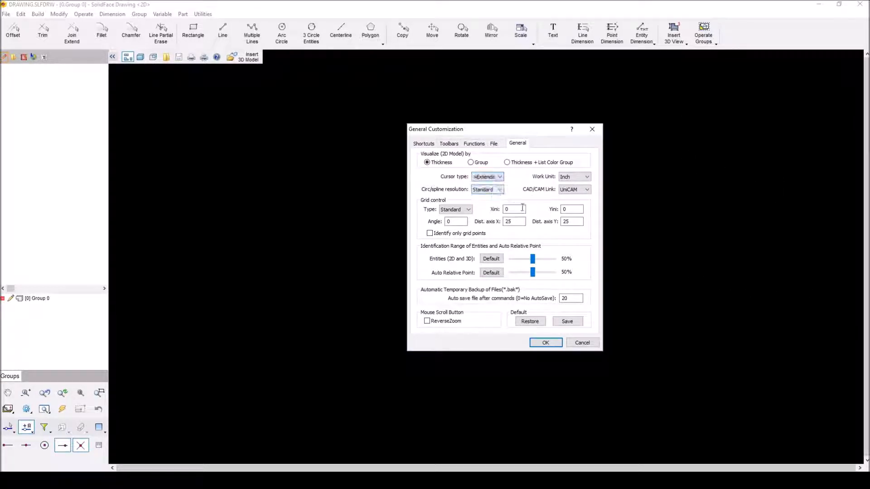
left_click(545, 342)
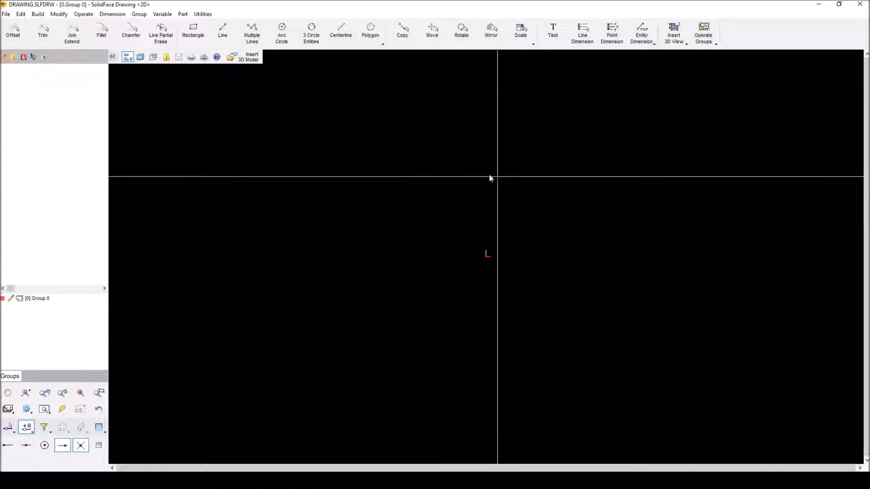
- Reopen the general customization settings and set the cursor type to Standard
left_click(202, 14)
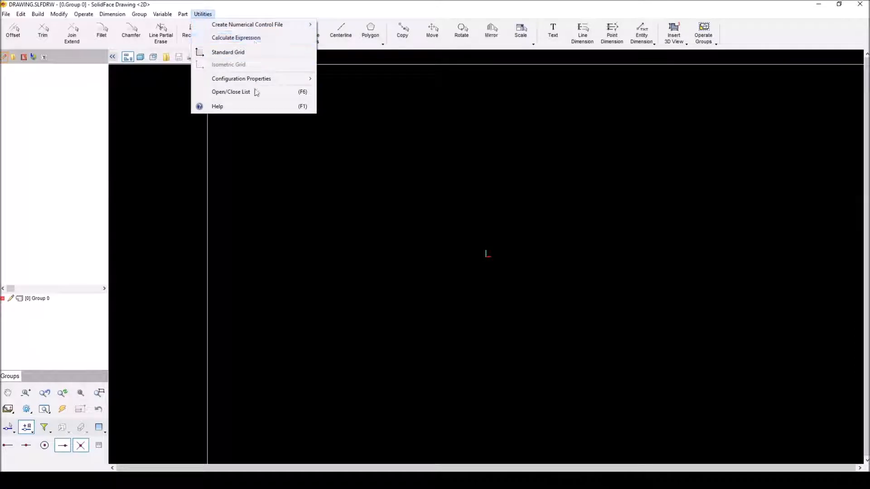
mouse_move(254, 79)
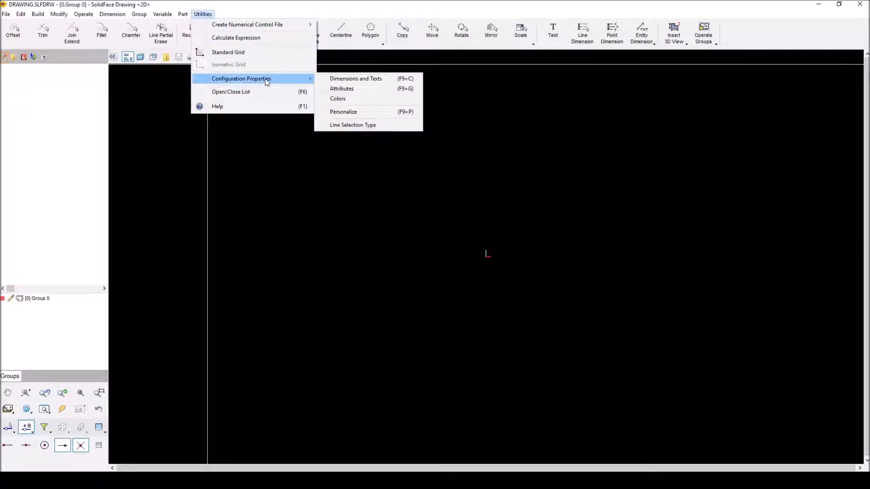
left_click(365, 112)
left_click(497, 161)
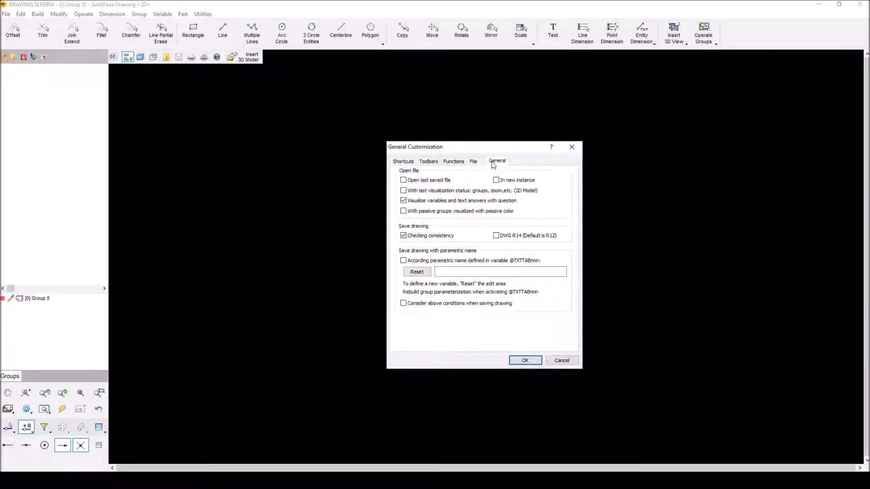
left_click(474, 194)
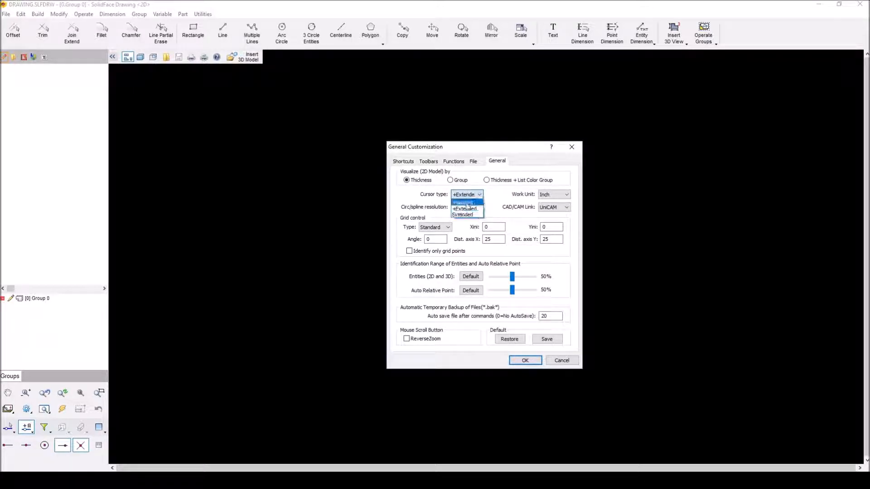
left_click(466, 203)
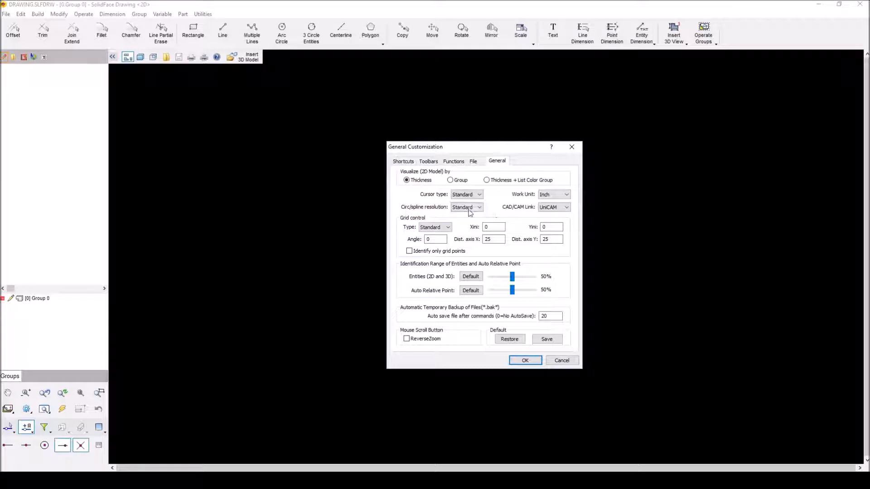
- Examine the available circle/spline resolution and CAD/CAM link options without changing them
left_click(478, 208)
left_click(511, 217)
left_click(566, 209)
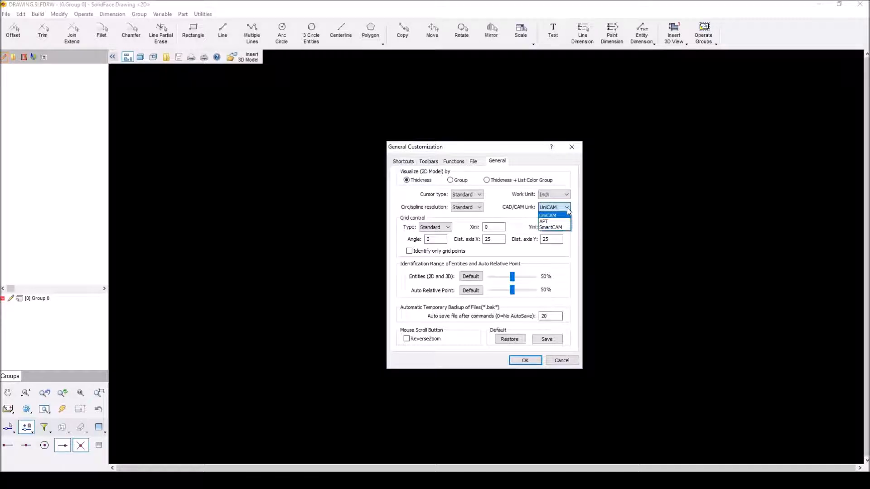
left_click(568, 212)
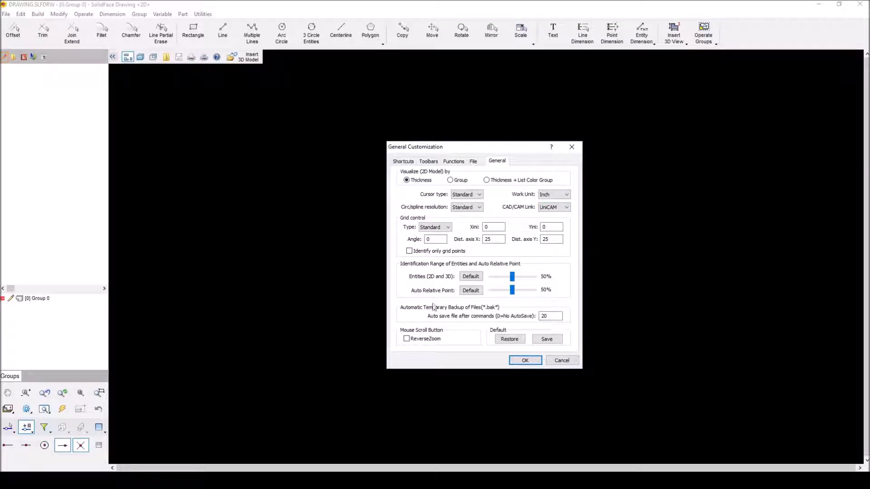
- Enter Ctrl+D as the keyboard shortcut for the Line Dimension function, accept the customization settings and test the shortcut in the drawing
left_click(437, 163)
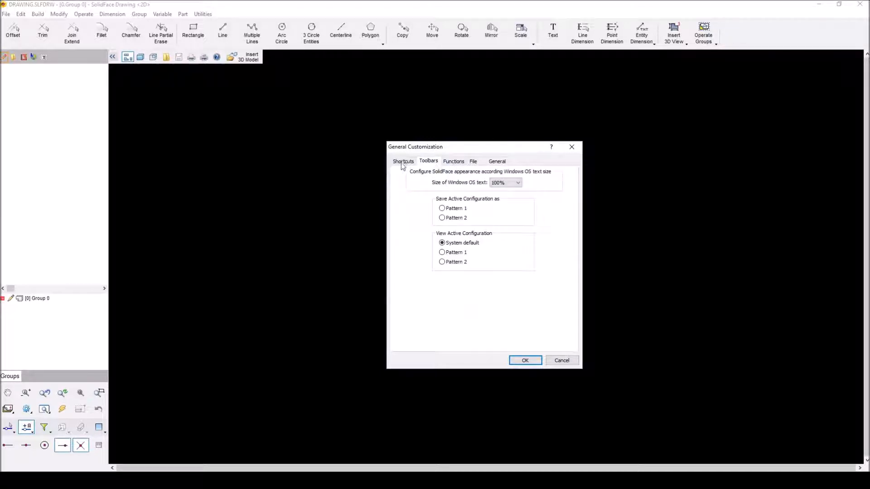
left_click(403, 162)
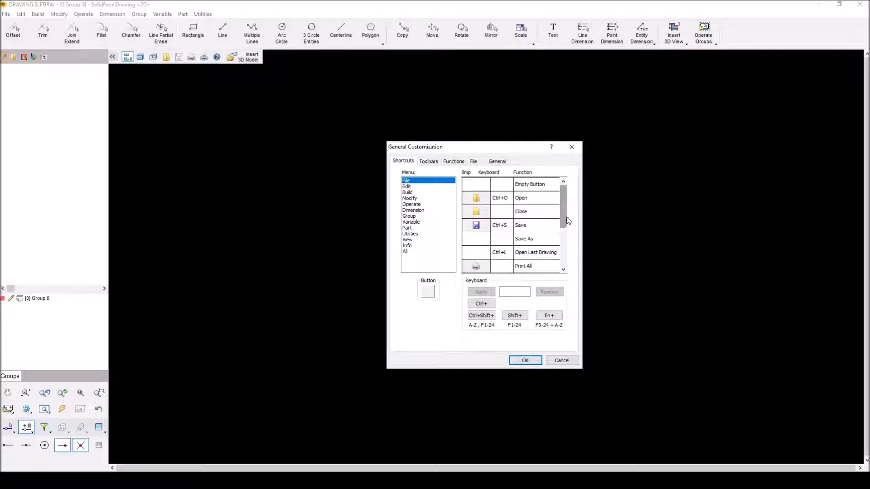
left_click(420, 229)
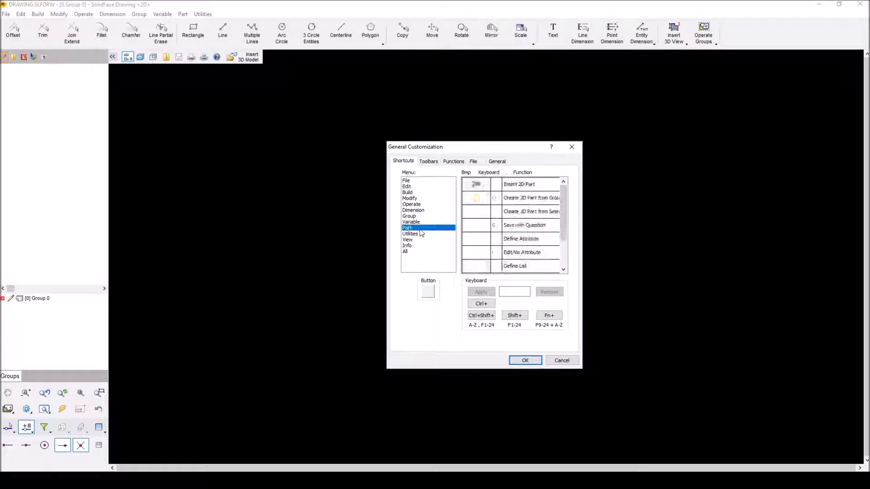
left_click(414, 210)
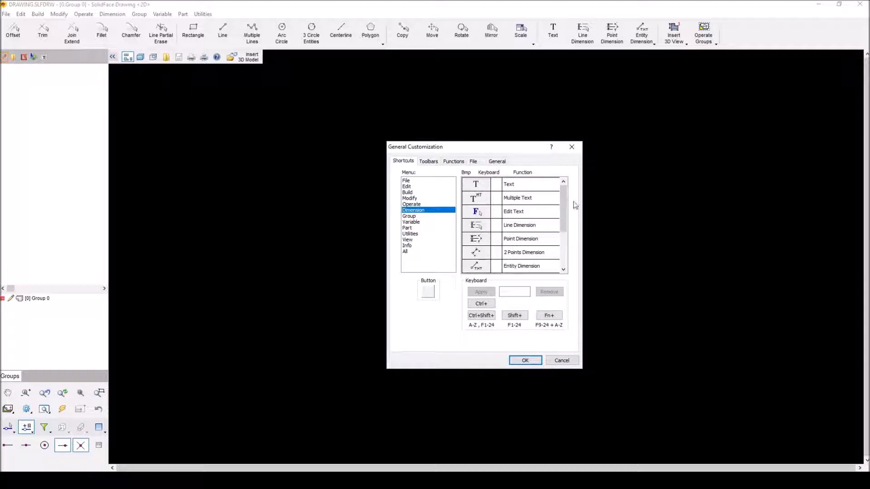
left_click(482, 226)
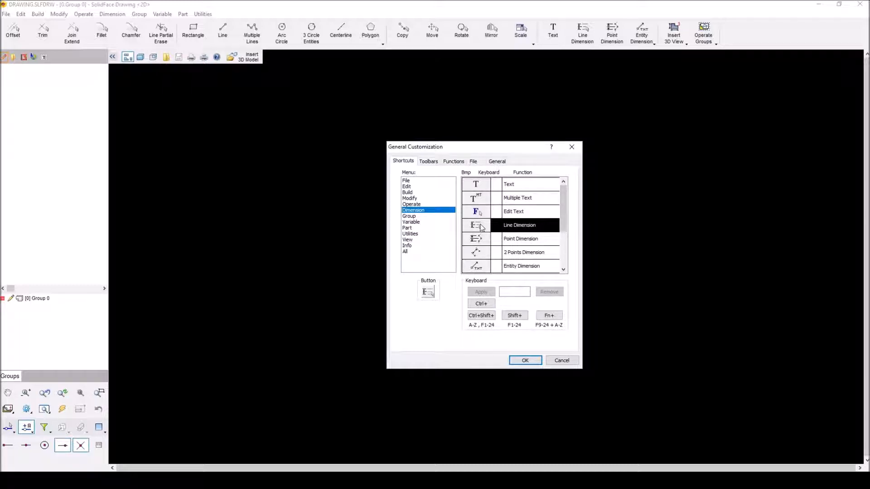
left_click(512, 292)
left_click(489, 304)
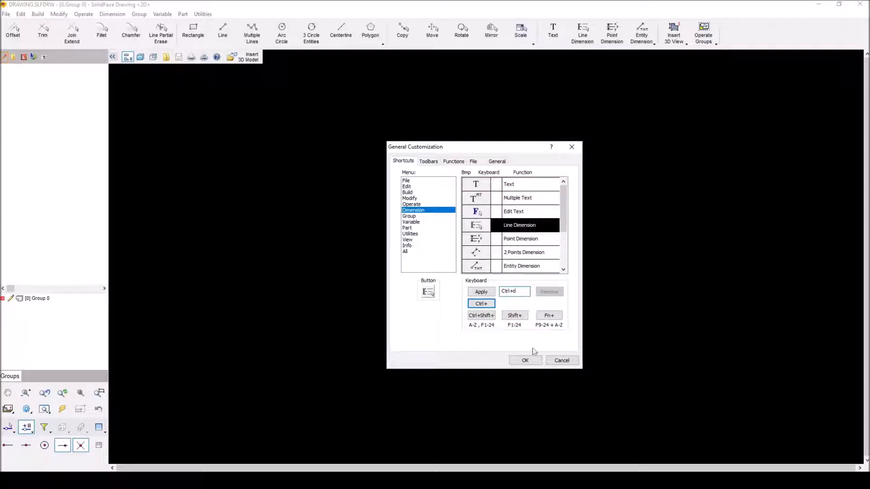
left_click(525, 361)
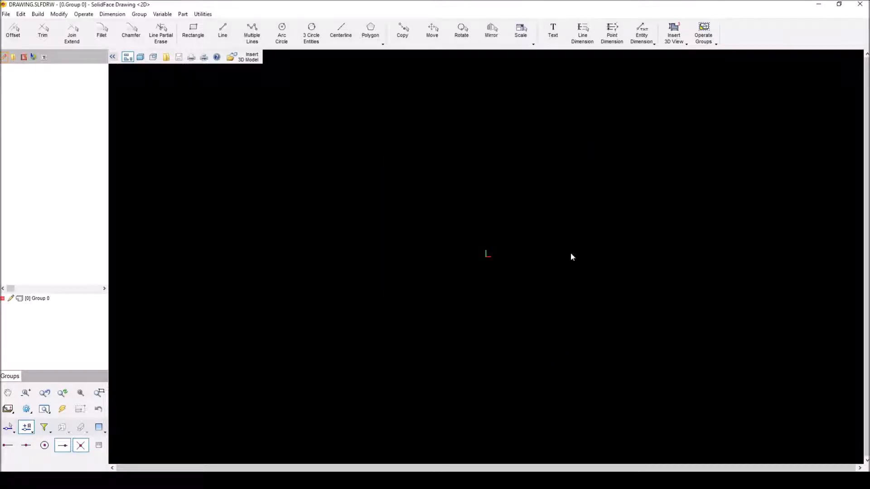
key("ctrl+d")
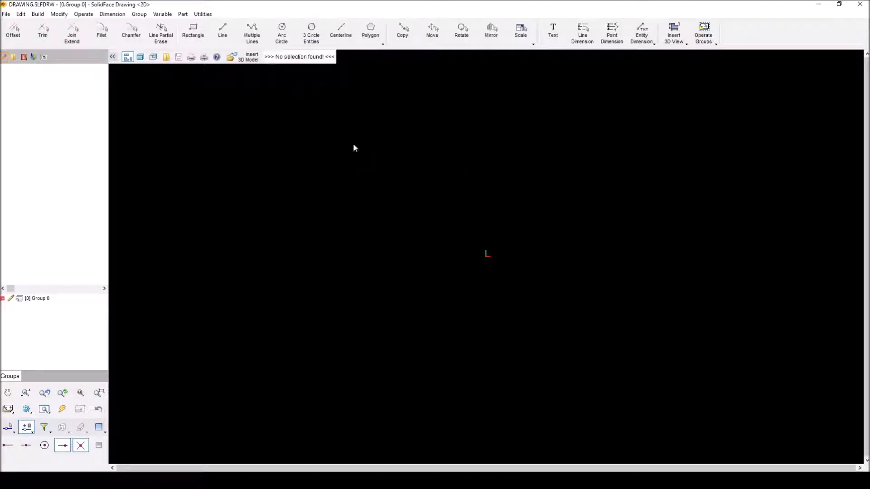
- Draw a circle centred at the drawing origin with the Arc Circle tool
left_click(284, 37)
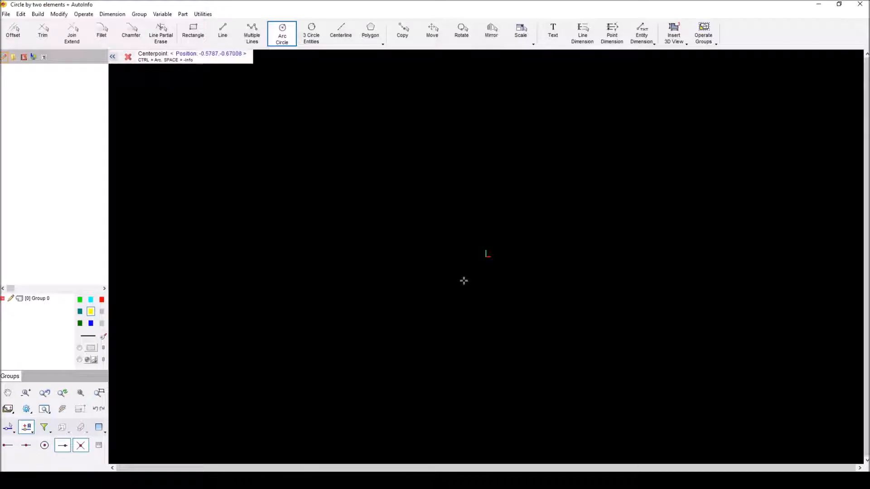
left_click(486, 257)
left_click(535, 228)
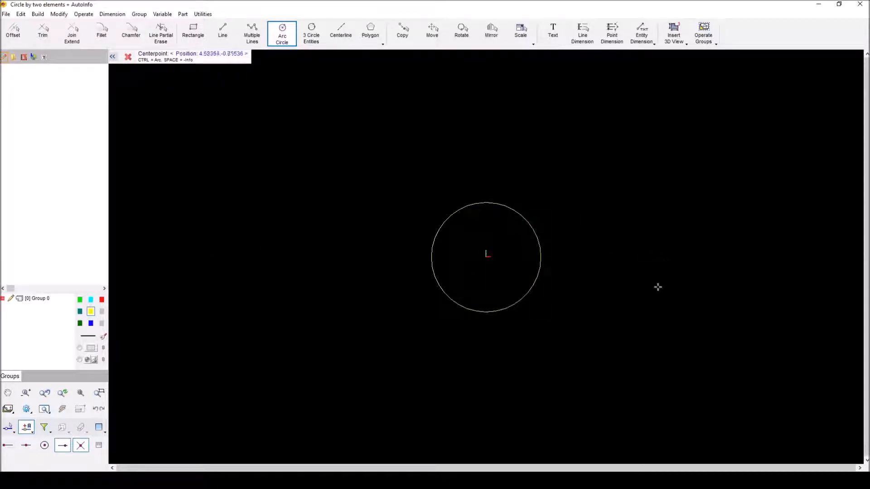
key("Escape")
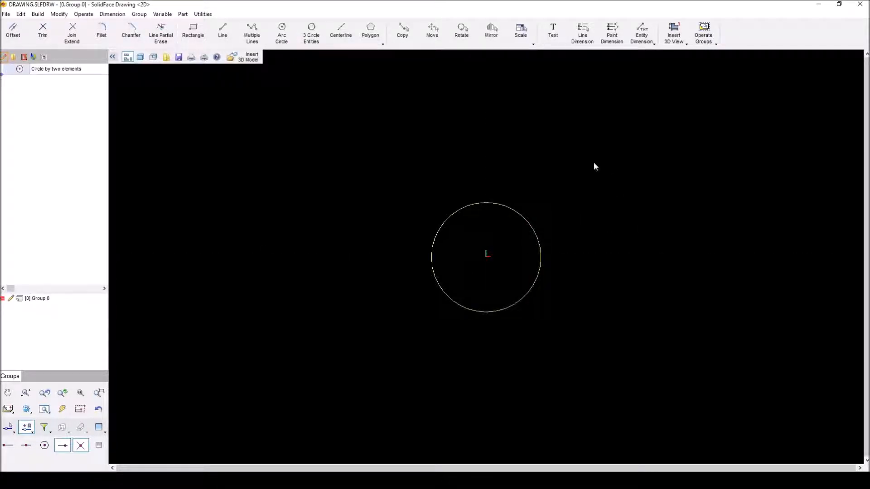
- Edit the circle at the origin and enlarge its radius slightly
left_click(449, 133)
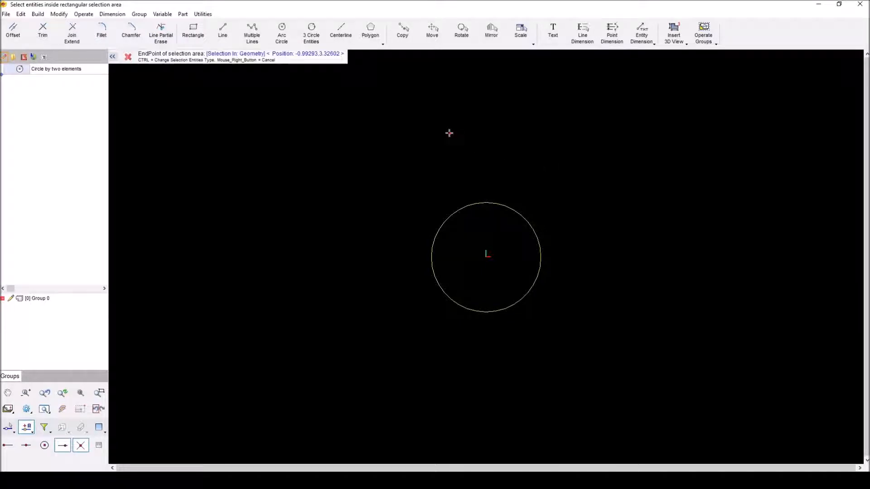
right_click(421, 164)
left_click(525, 216)
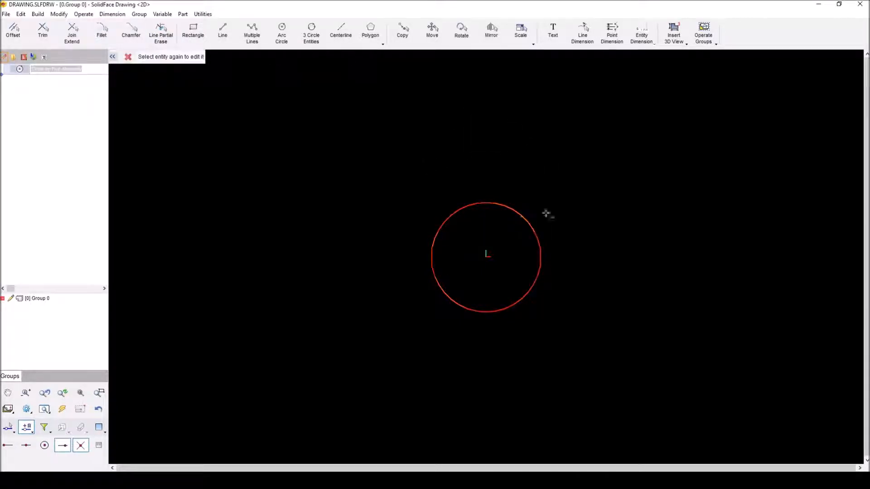
left_click(538, 243)
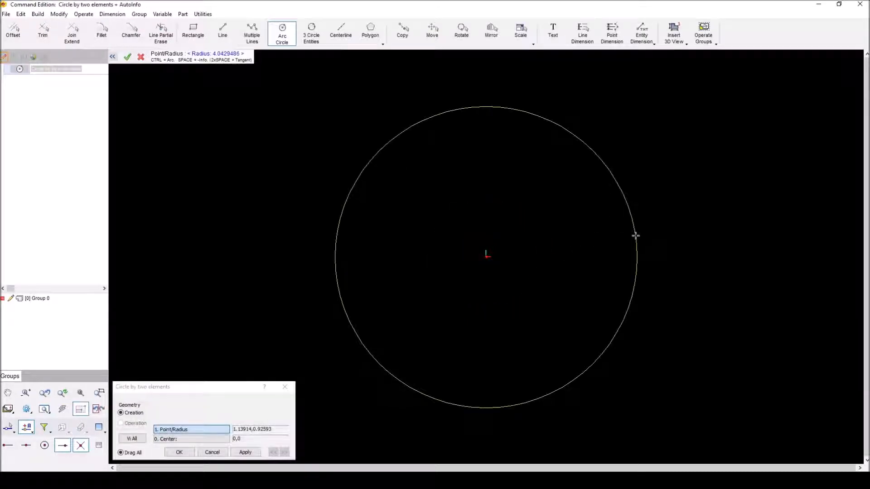
right_click(632, 244)
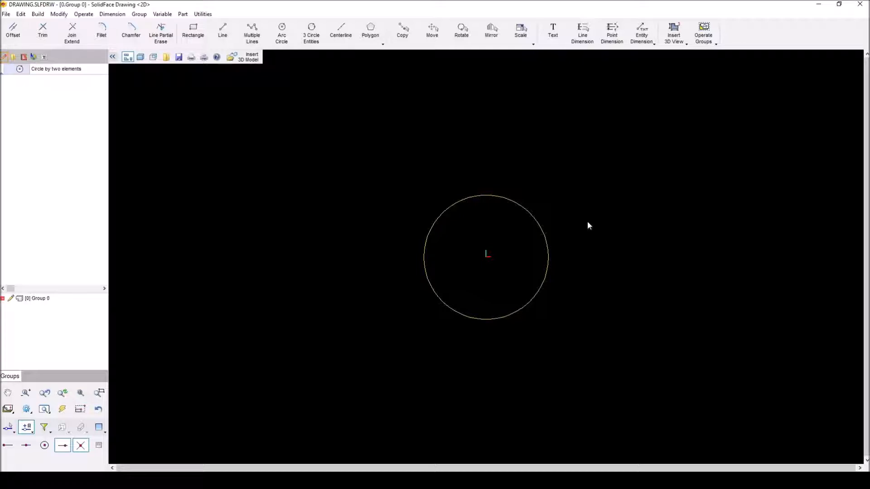
- Try to dimension the circle with the Line Dimension tool
left_click(544, 225)
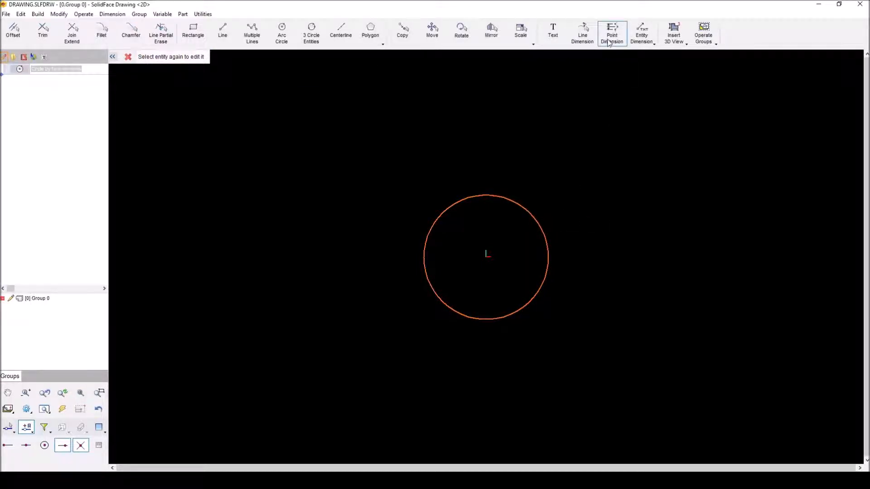
left_click(582, 36)
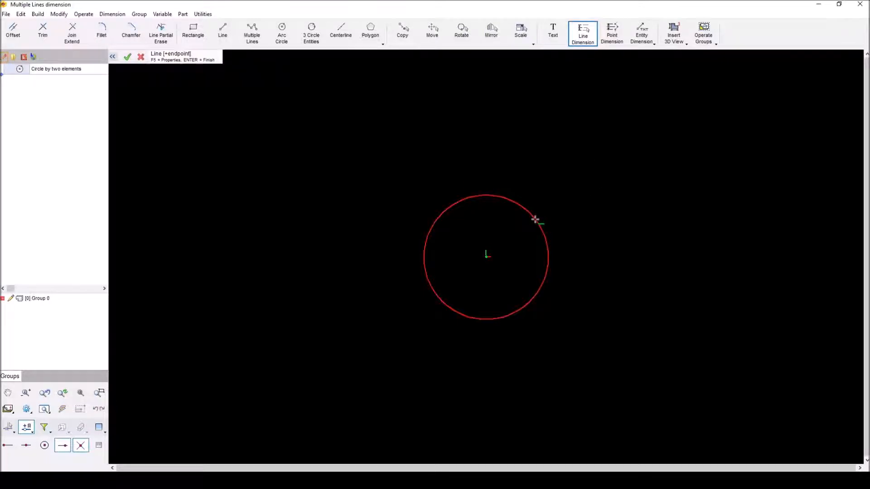
key("Escape")
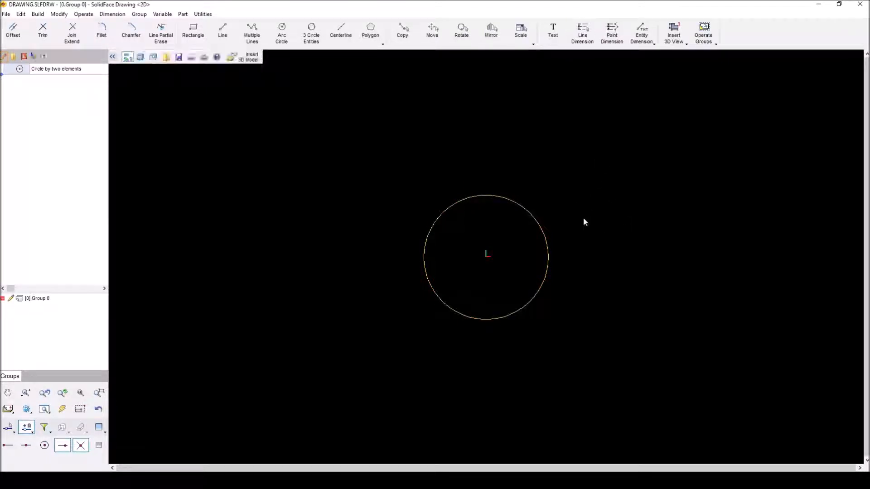
left_click(536, 214)
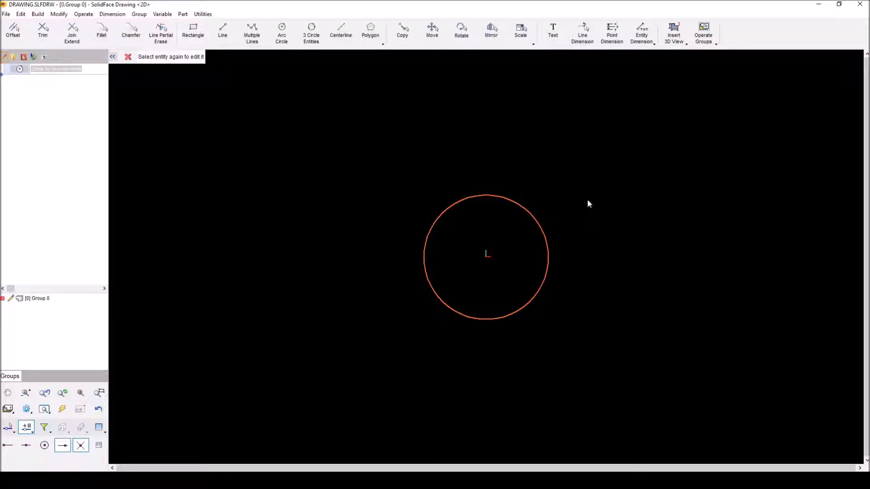
key("Escape")
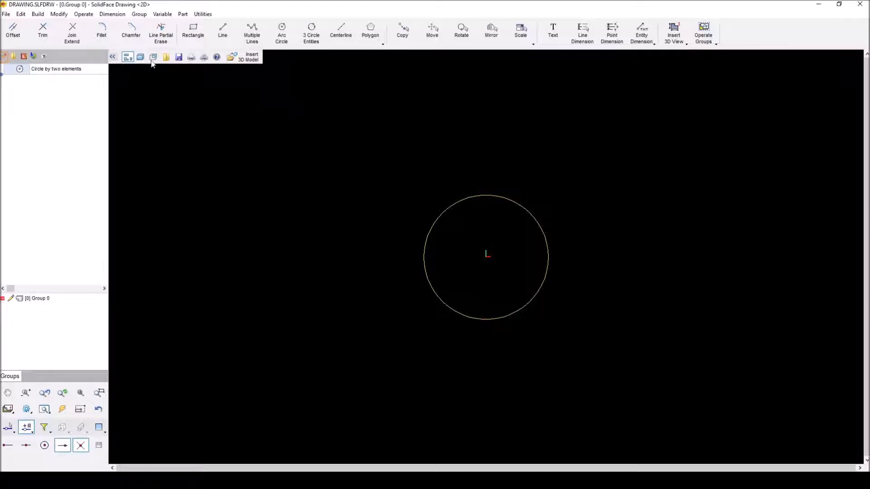
- Reopen the general customization settings, enter Ctrl+D as the shortcut for the Line Dimension function and accept the dialog
left_click(200, 16)
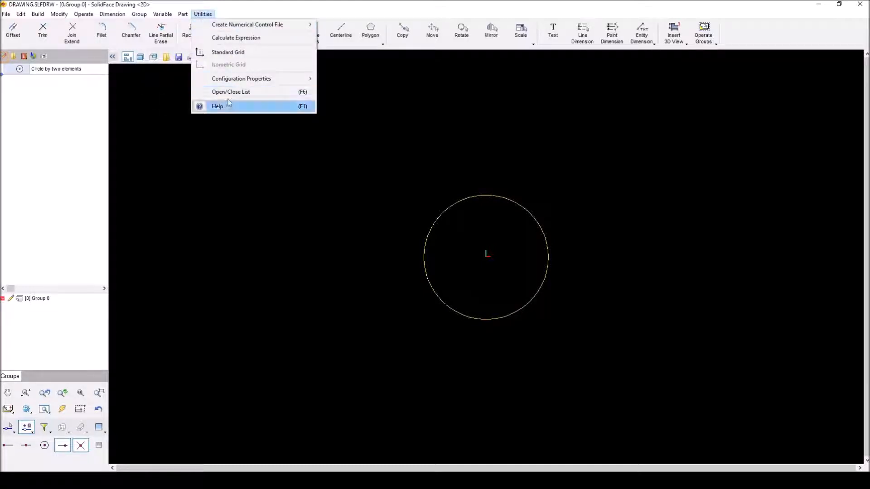
mouse_move(252, 79)
left_click(353, 112)
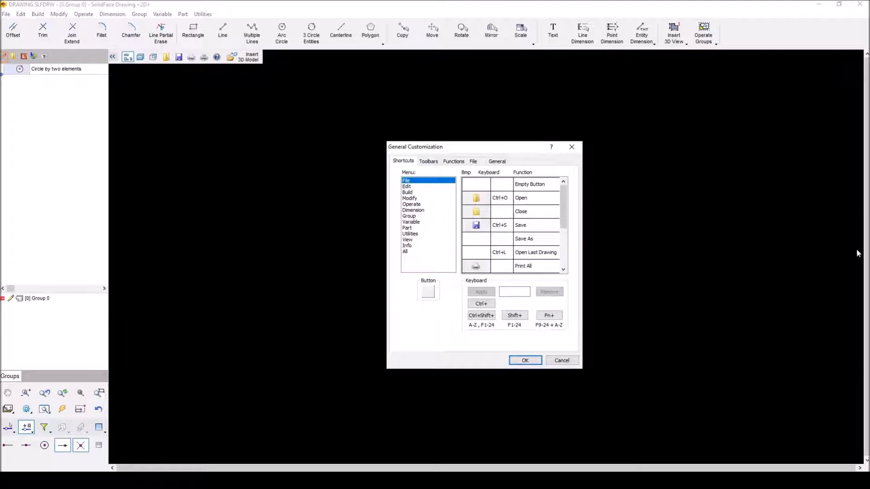
left_click(424, 211)
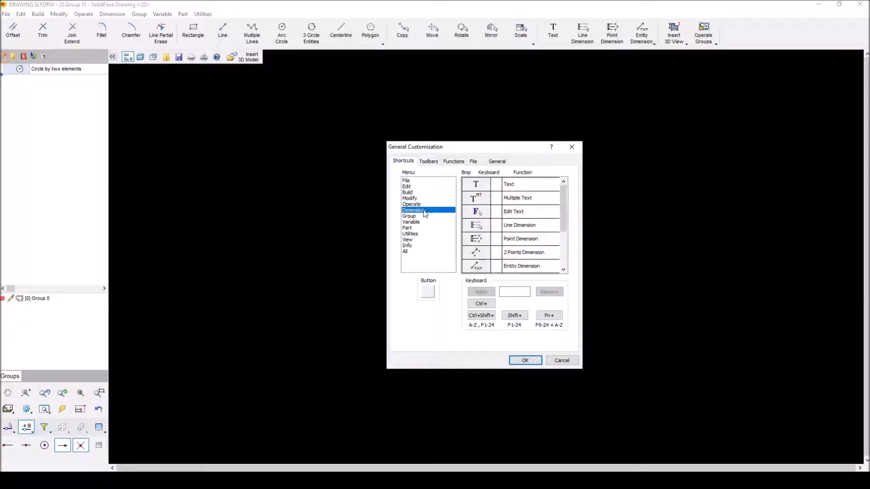
left_click(521, 225)
left_click(479, 304)
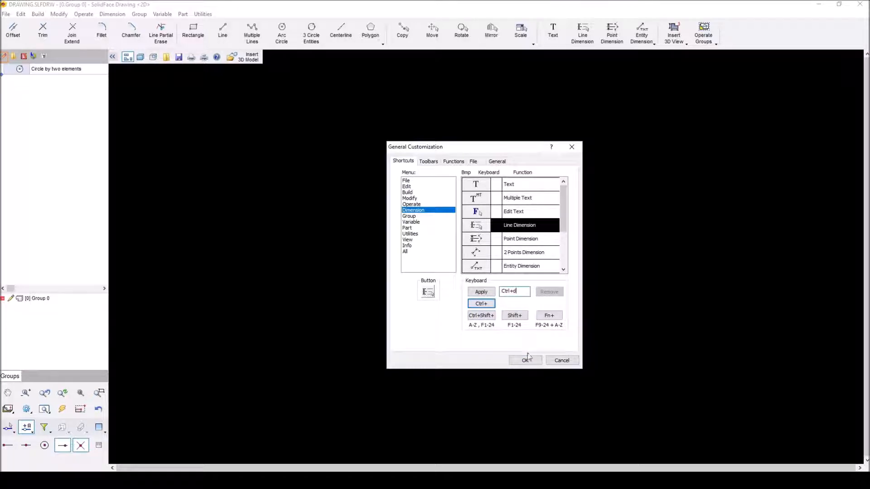
left_click(525, 360)
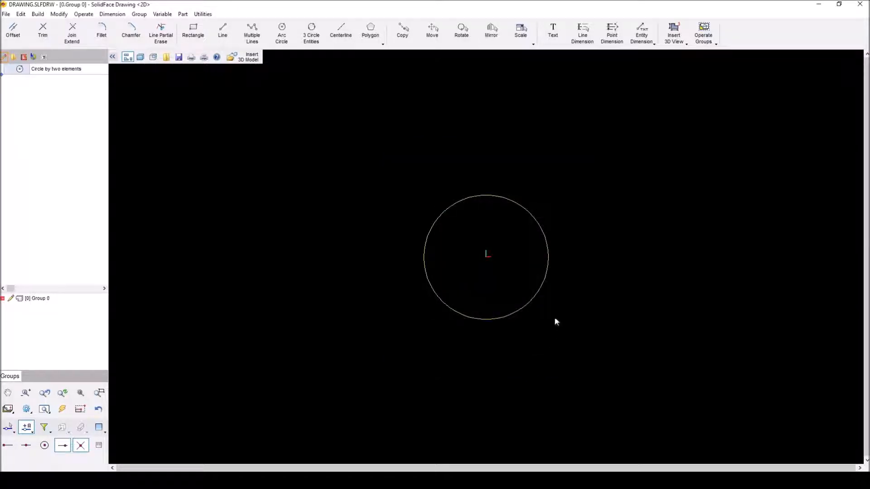
- Try the Line Dimension shortcut with the circle selected, and then clear the selection
left_click(547, 257)
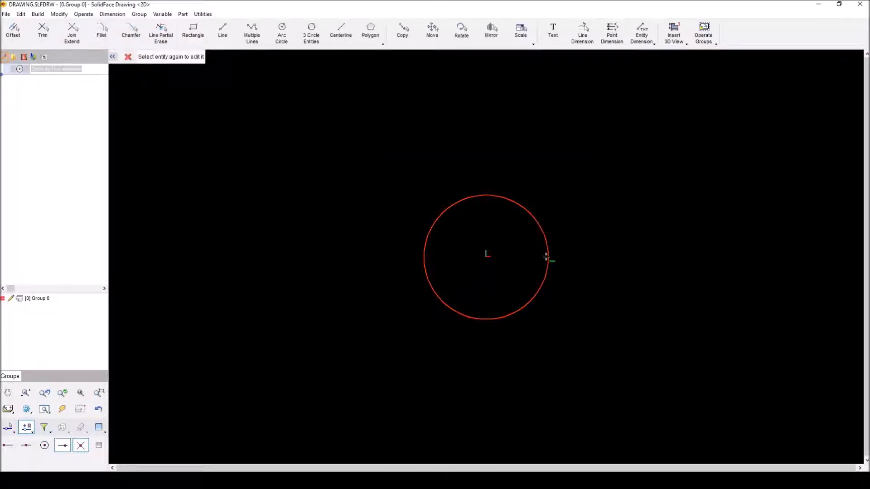
left_click(576, 249)
left_click(648, 271)
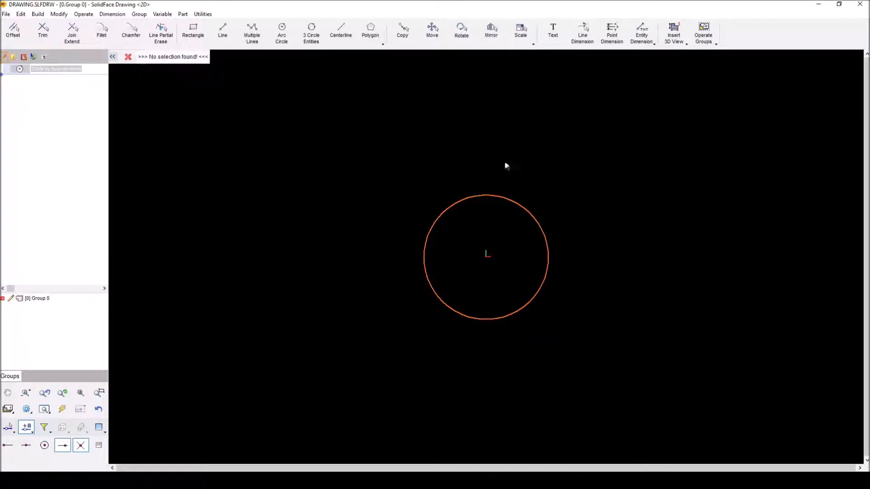
key("Escape")
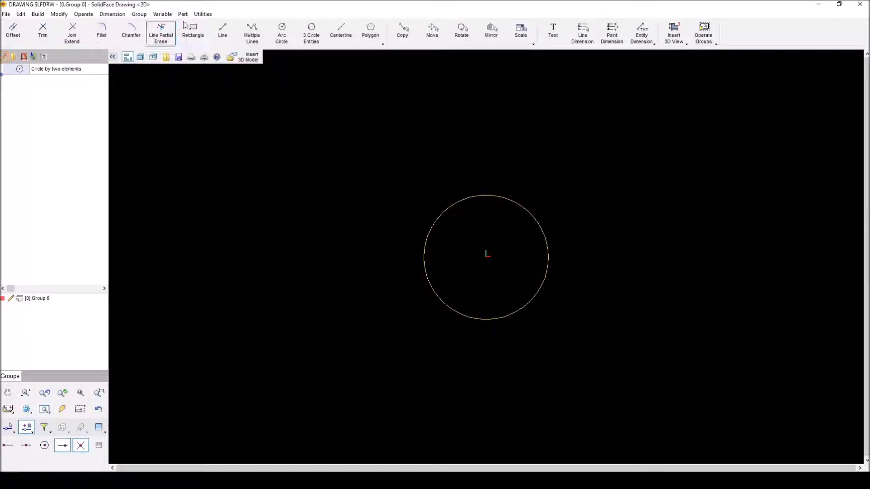
left_click(202, 14)
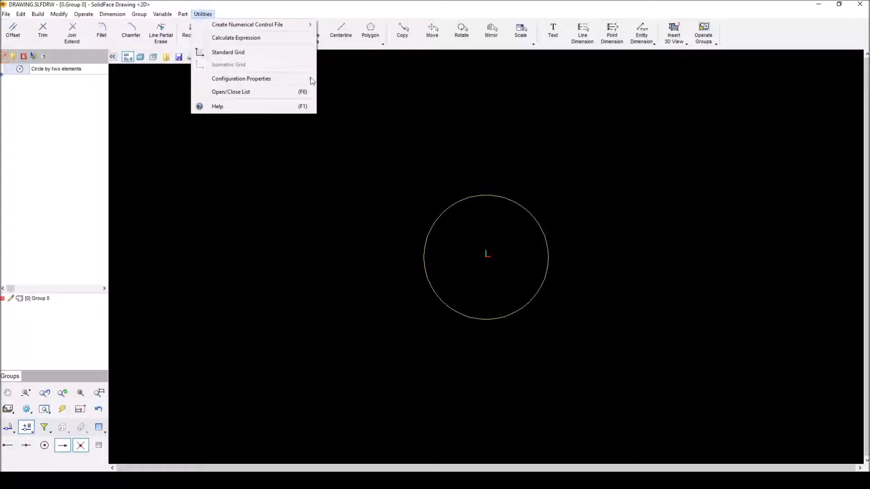
left_click(482, 111)
left_click(485, 108)
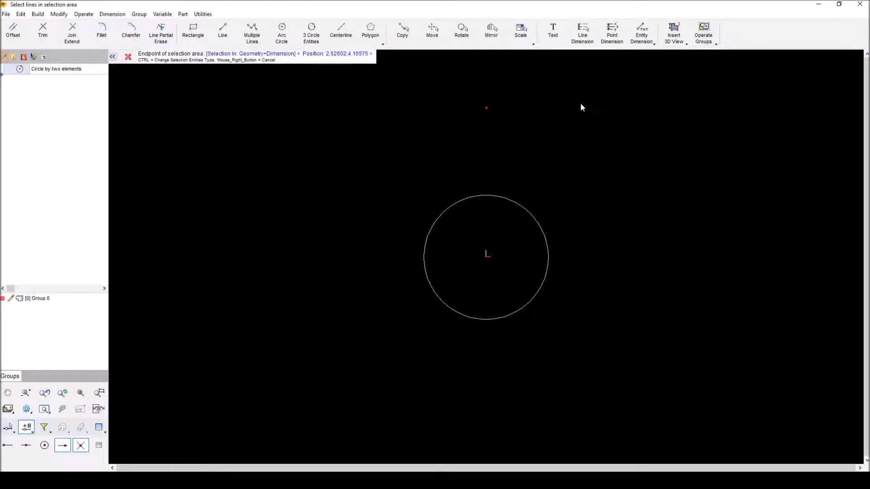
left_click(582, 107)
- Close the drawing without saving it and create a new part
left_click(6, 14)
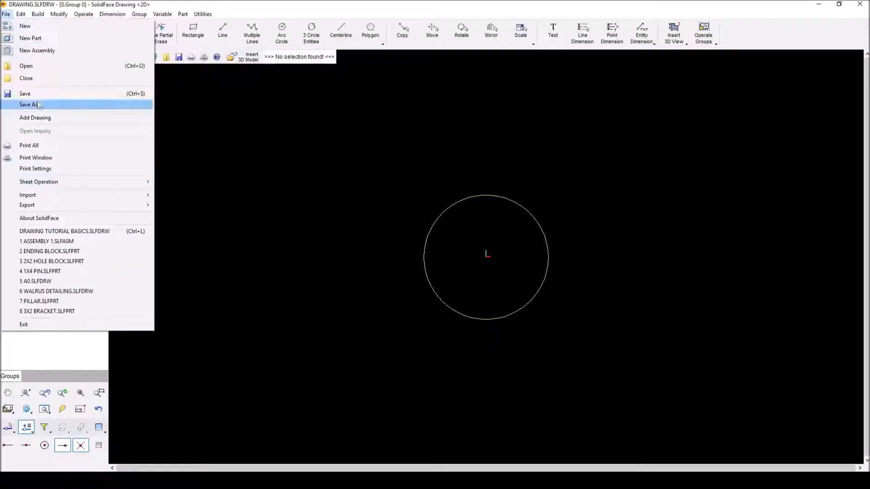
left_click(36, 80)
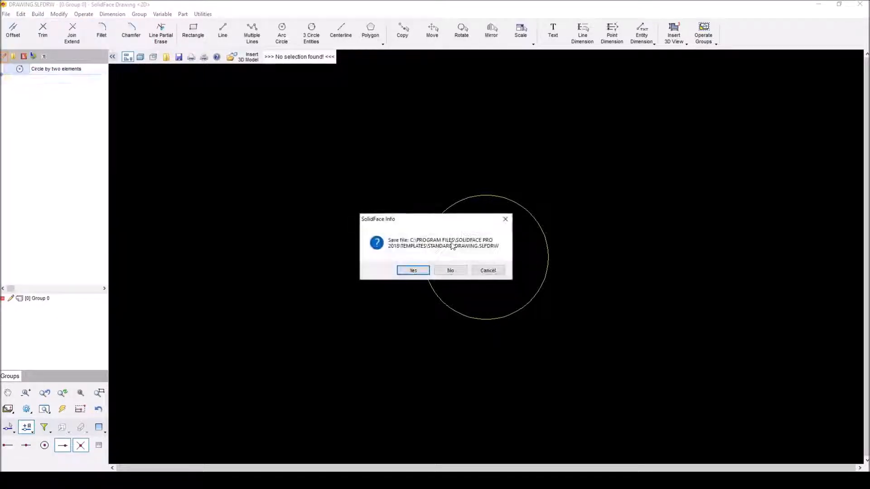
left_click(458, 272)
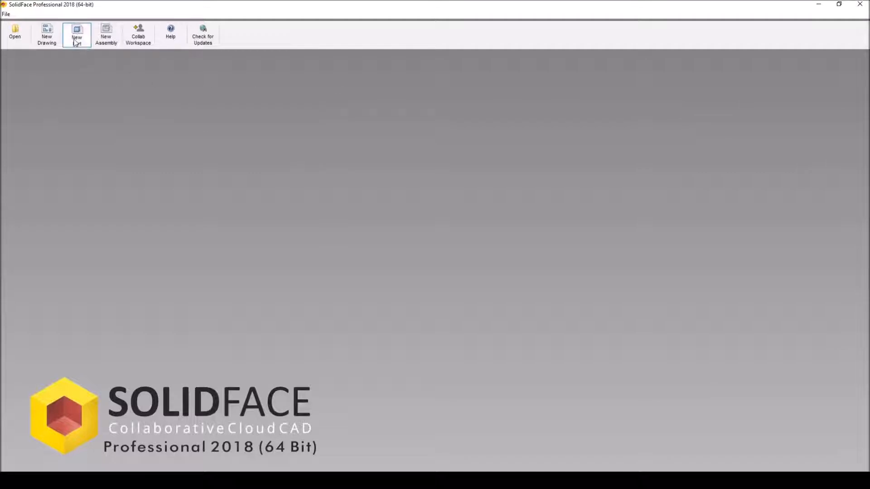
left_click(76, 42)
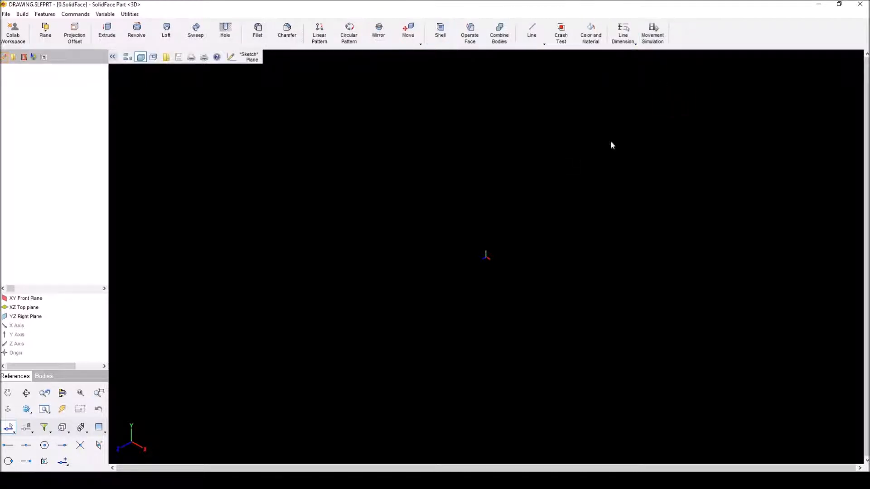
- Add the Scale function from the Features group to the part toolbar as a new button after Movement Simulation
double_click(675, 39)
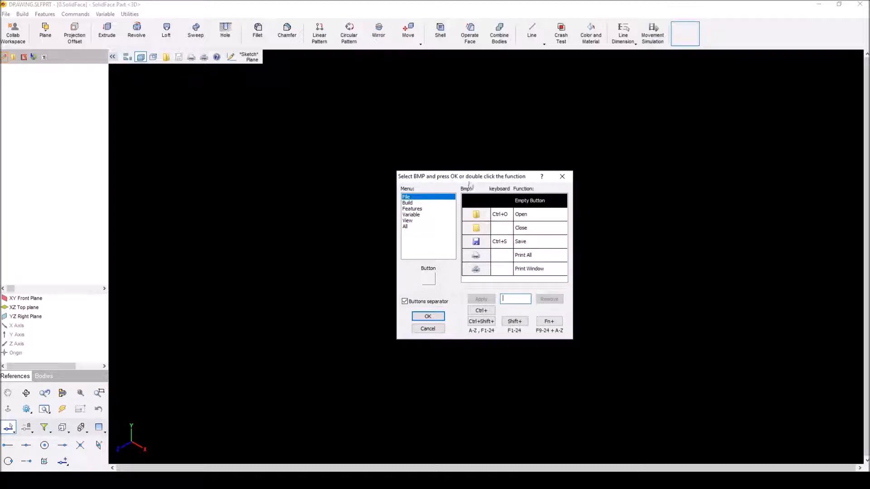
left_click(410, 209)
scroll(544, 225, "down", 4)
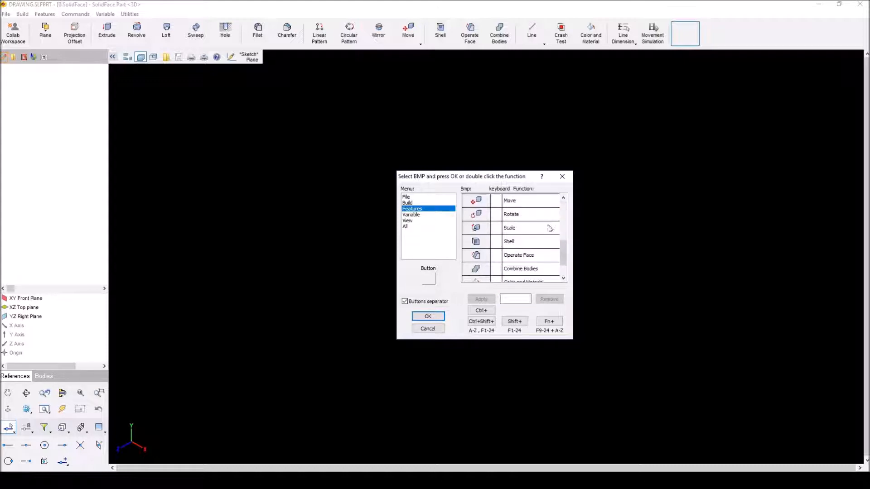
scroll(534, 223, "up", 3)
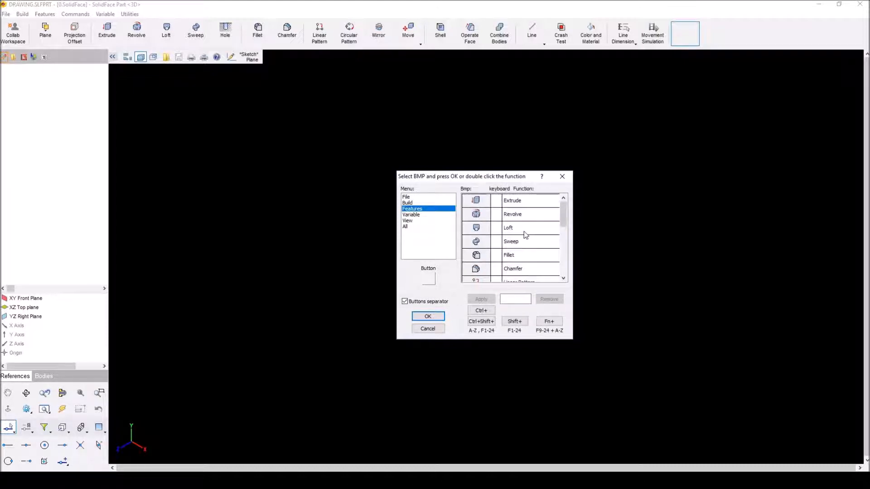
scroll(543, 244, "down", 1)
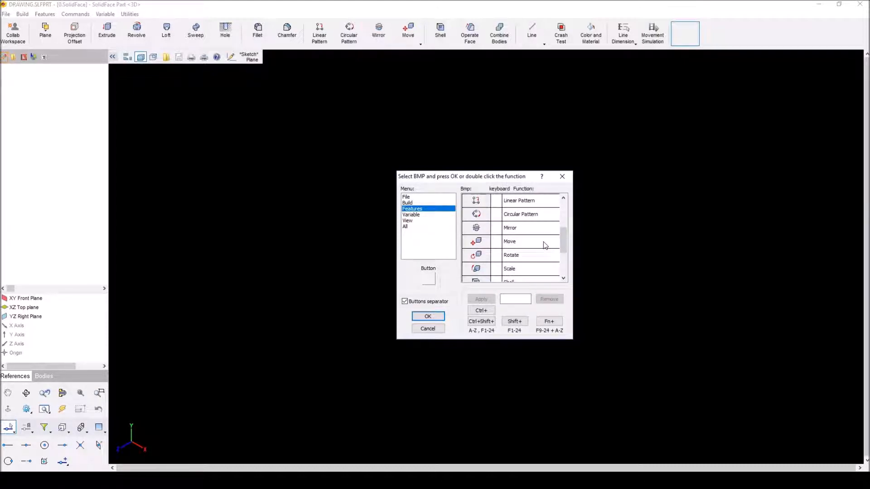
scroll(537, 243, "down", 2)
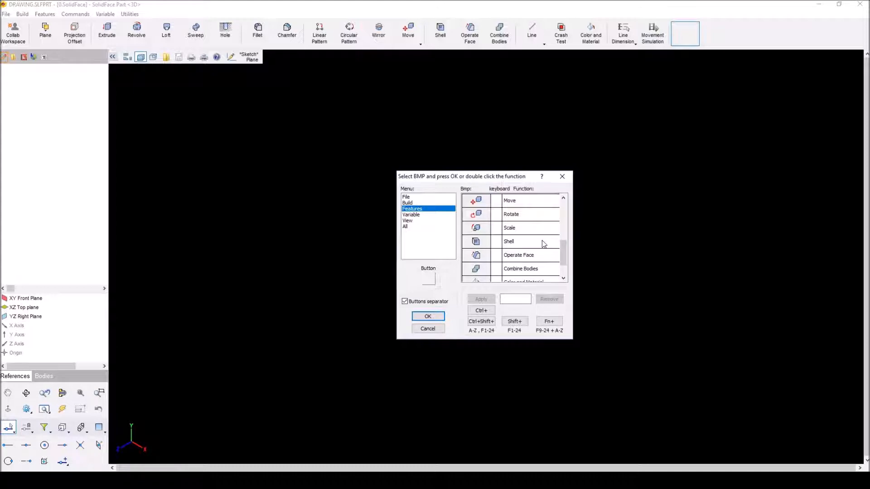
scroll(544, 244, "down", 3)
scroll(543, 244, "up", 4)
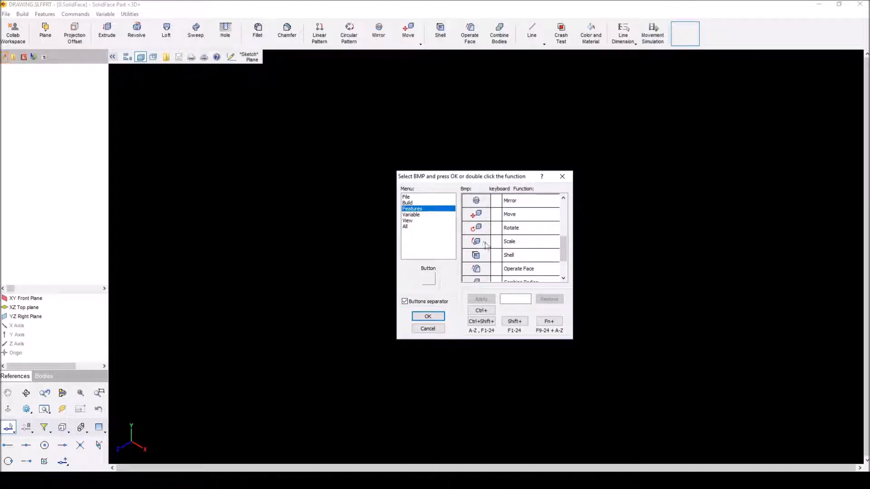
left_click(486, 245)
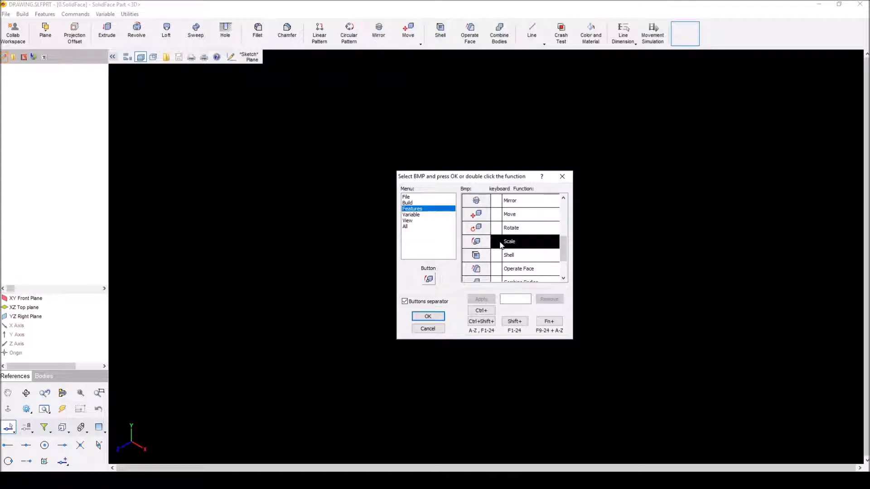
left_click(428, 317)
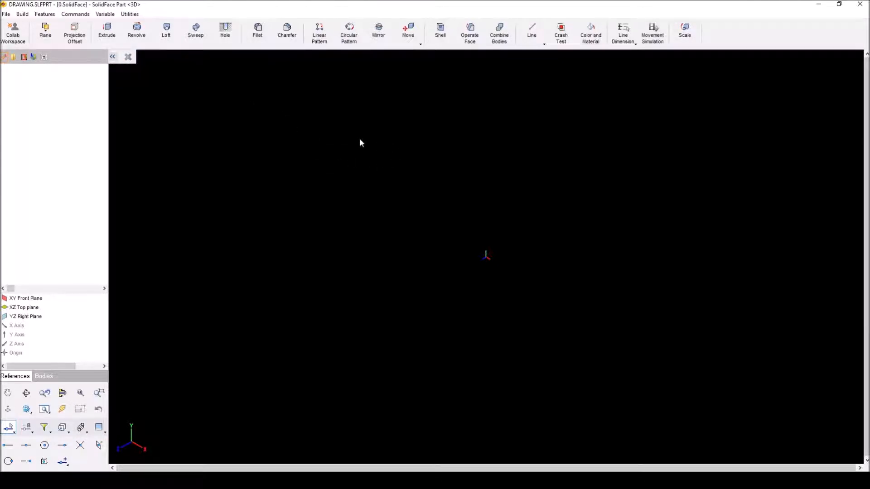
- Open the part environment's general customization settings and examine the 3D options
left_click(130, 14)
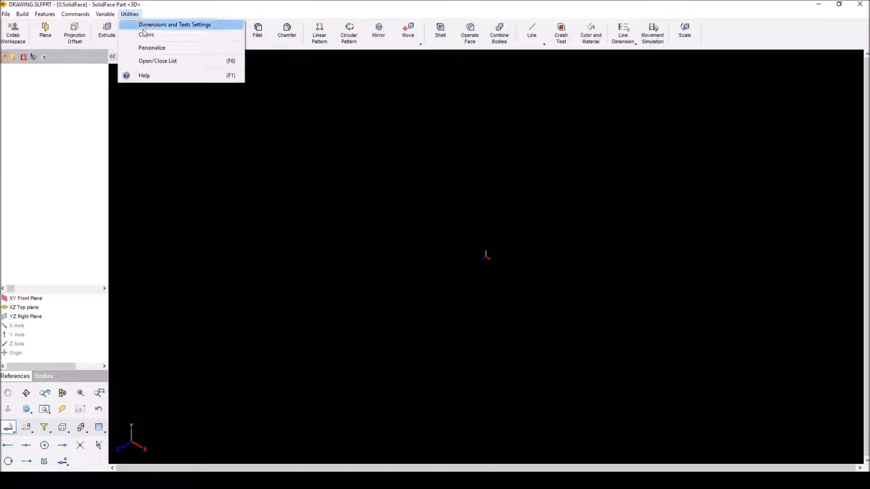
left_click(159, 48)
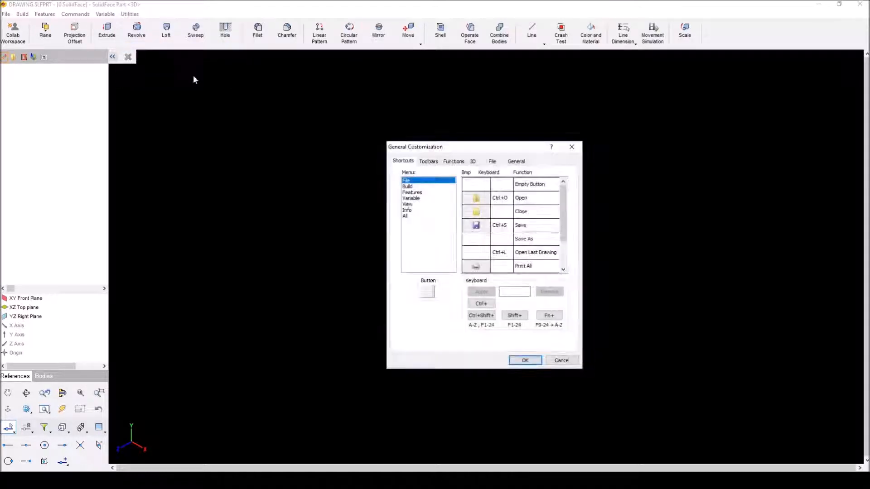
left_click(454, 162)
left_click(473, 161)
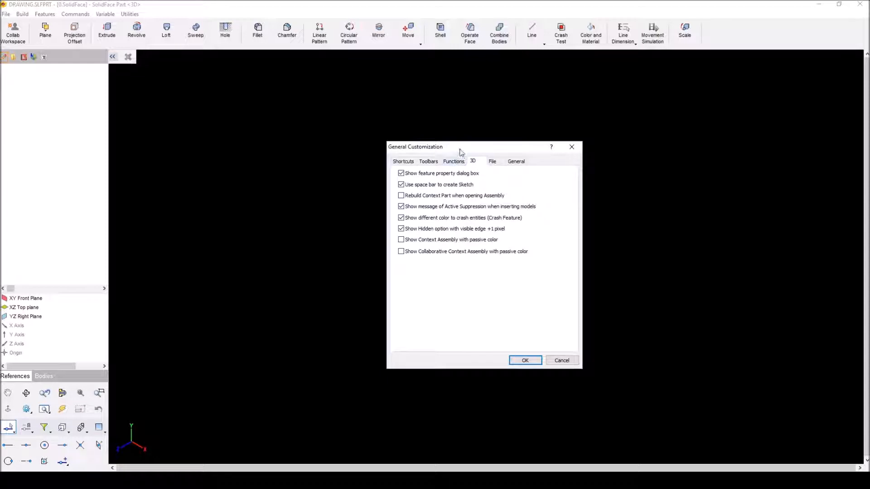
left_click_drag(467, 149, 441, 152)
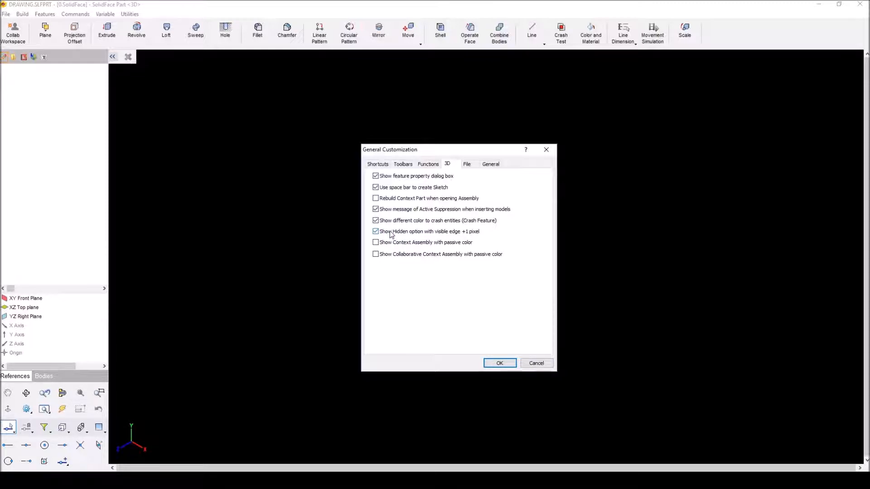
- Examine the File, General, Toolbars and Shortcuts options of the part customization settings, and accept the settings
left_click(467, 164)
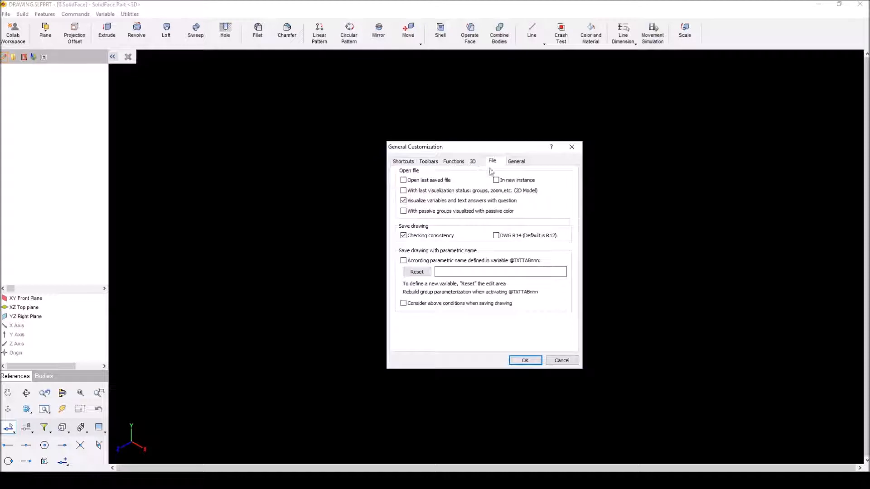
left_click(517, 162)
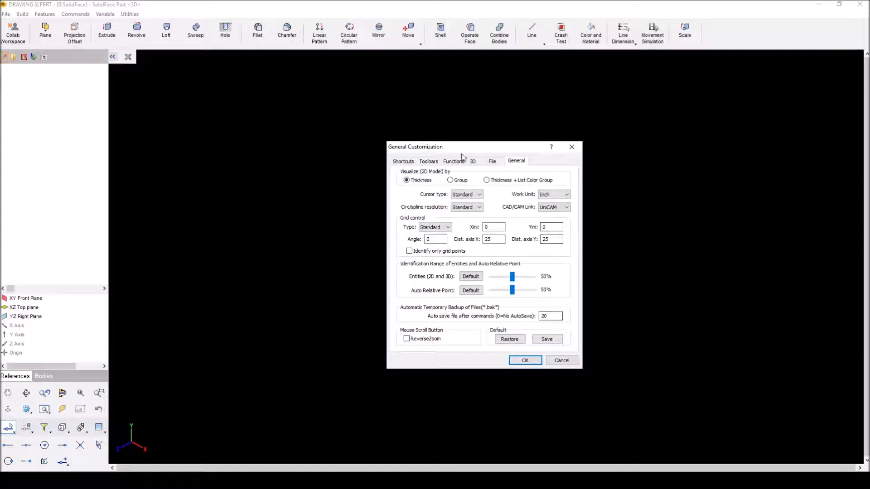
left_click(452, 163)
left_click(429, 162)
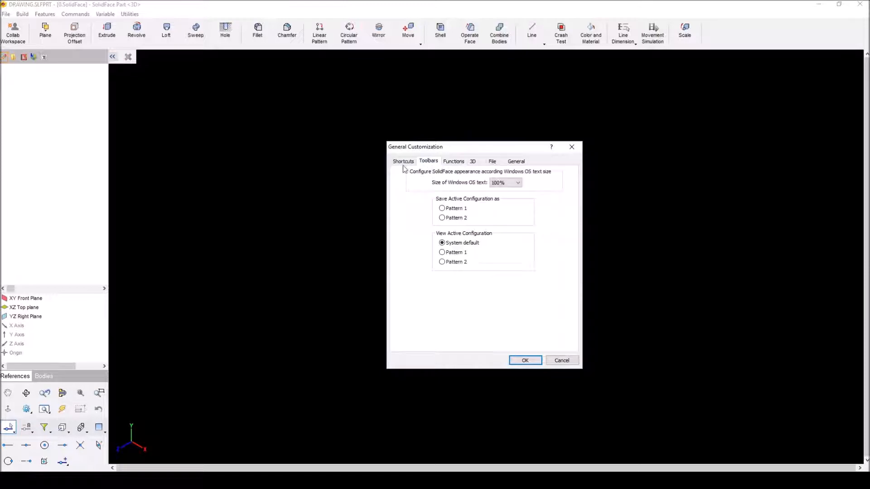
left_click(403, 162)
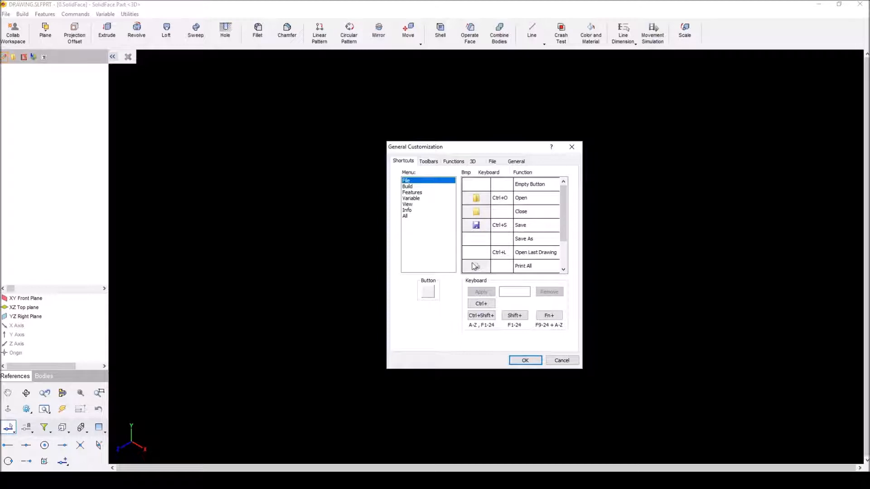
left_click(525, 361)
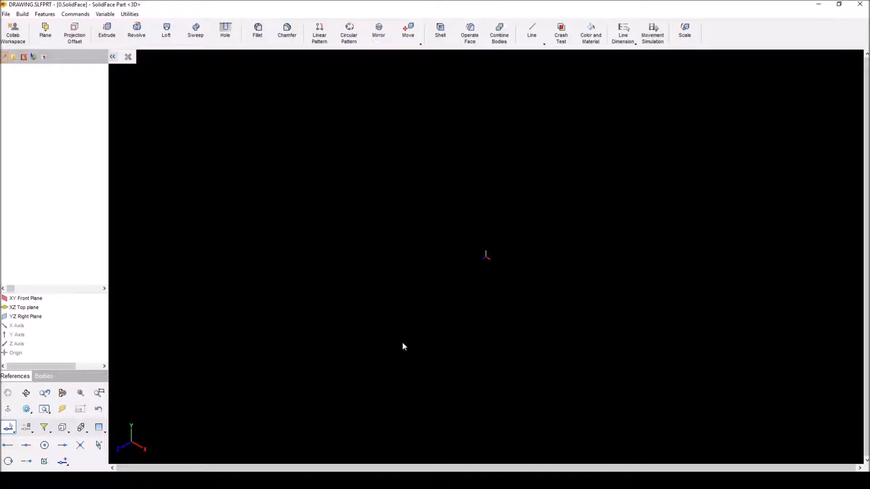
right_click(438, 309)
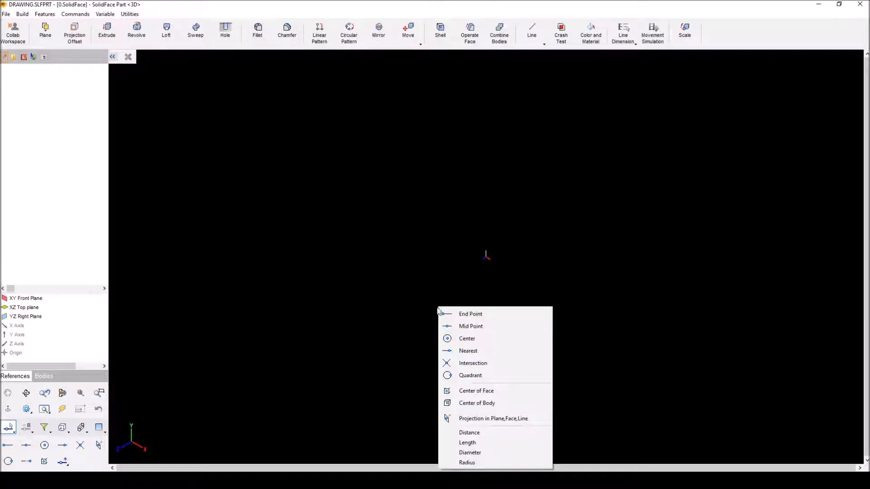
left_click(385, 302)
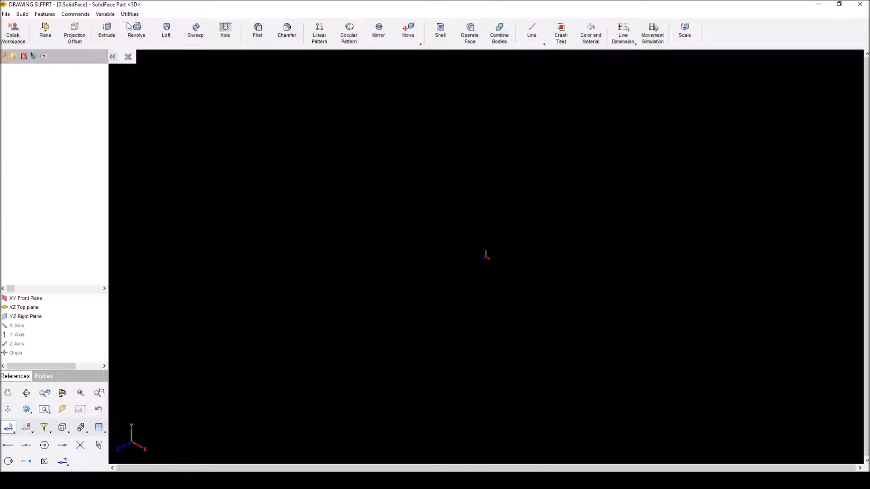
left_click(30, 410)
left_click(297, 398)
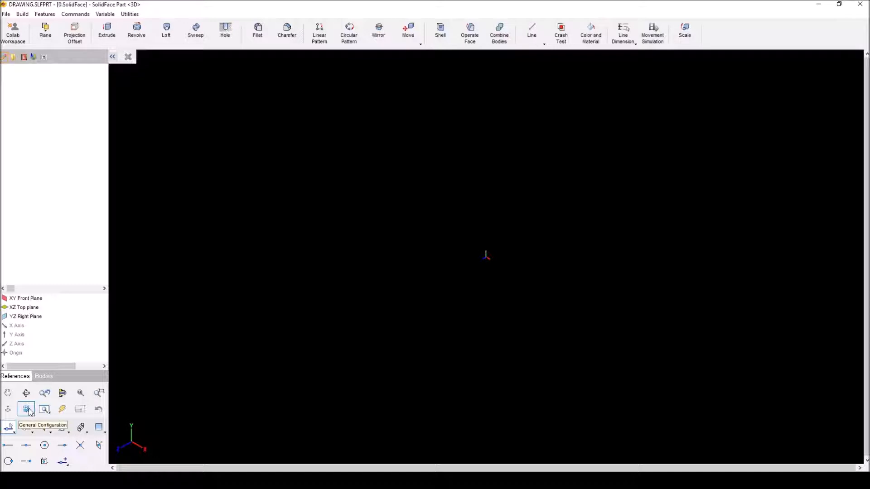
- Open the general configuration for dimensions and texts, and confirm Arial as the dimension font
left_click(30, 410)
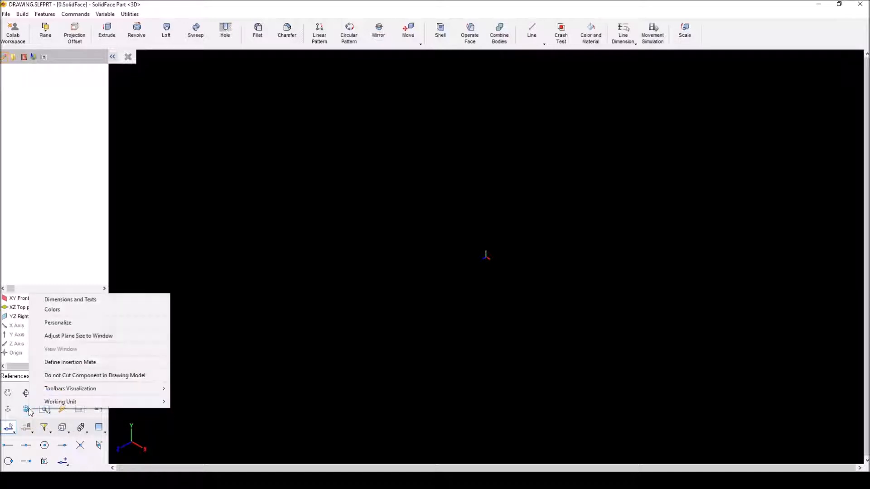
left_click(128, 300)
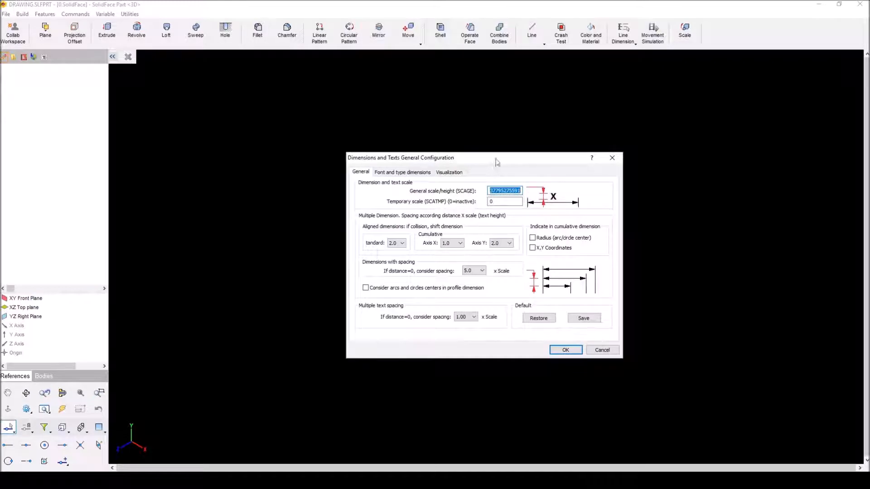
left_click_drag(491, 162, 513, 156)
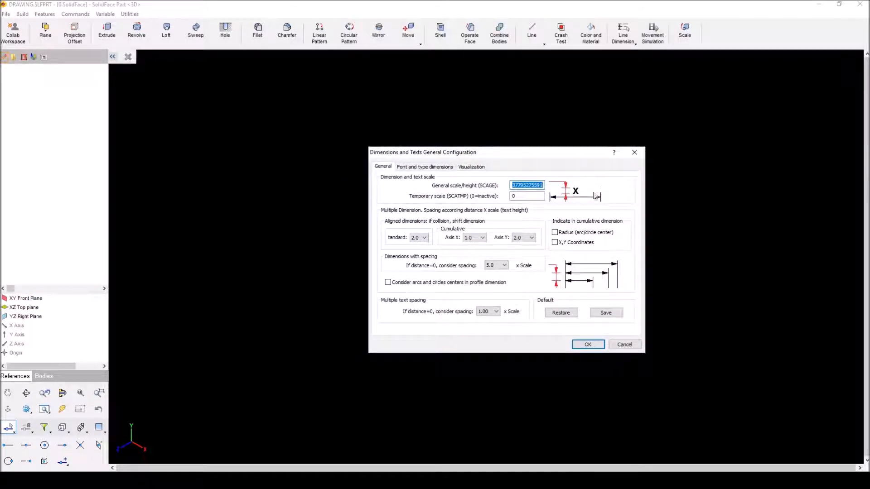
left_click(515, 196)
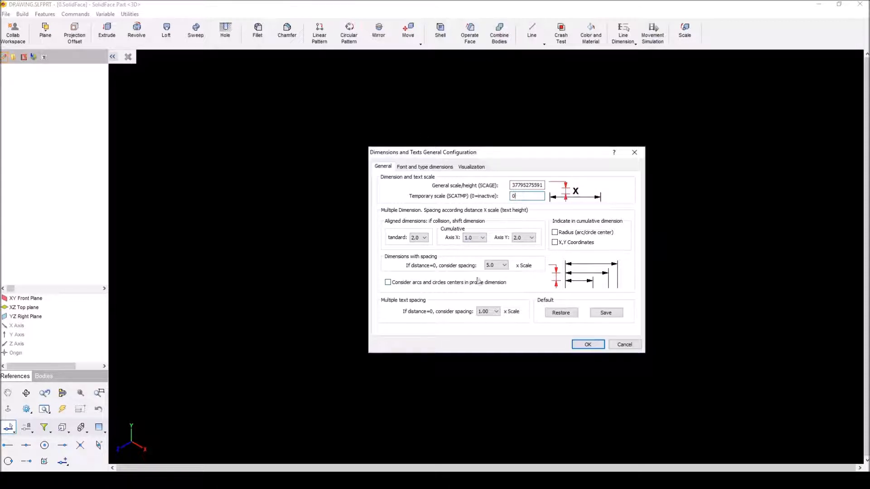
left_click(424, 167)
left_click(479, 189)
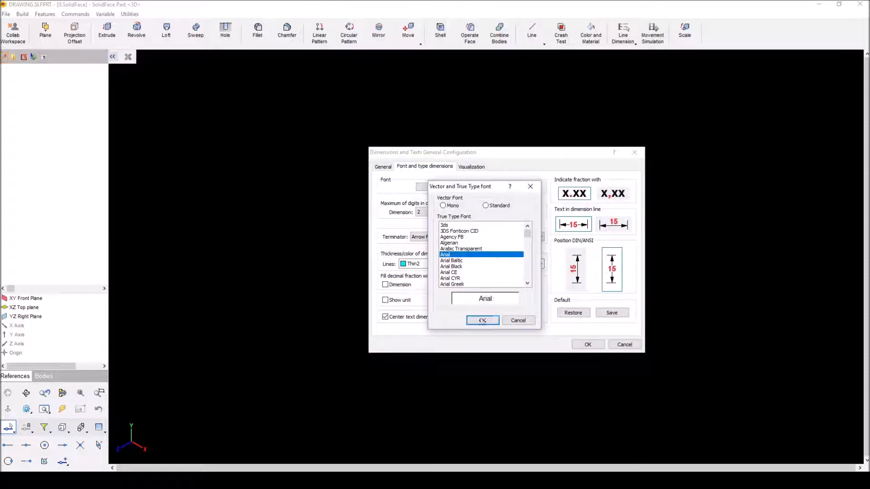
left_click(480, 321)
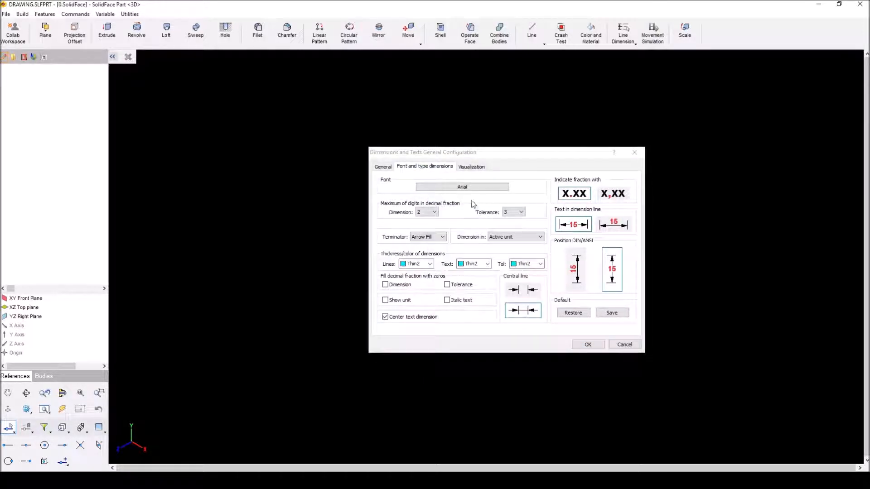
- Examine the visualization options for dimensions and texts, return to the general ones, and accept the configuration
left_click(471, 168)
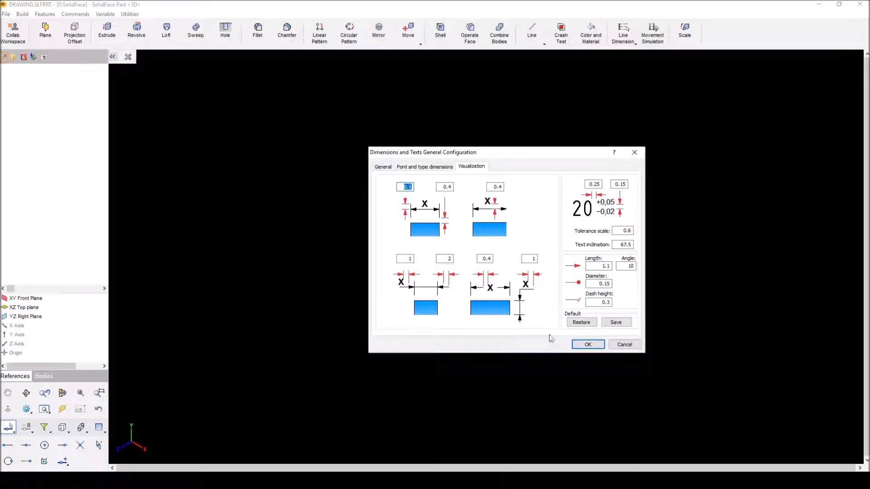
left_click(440, 167)
left_click(381, 167)
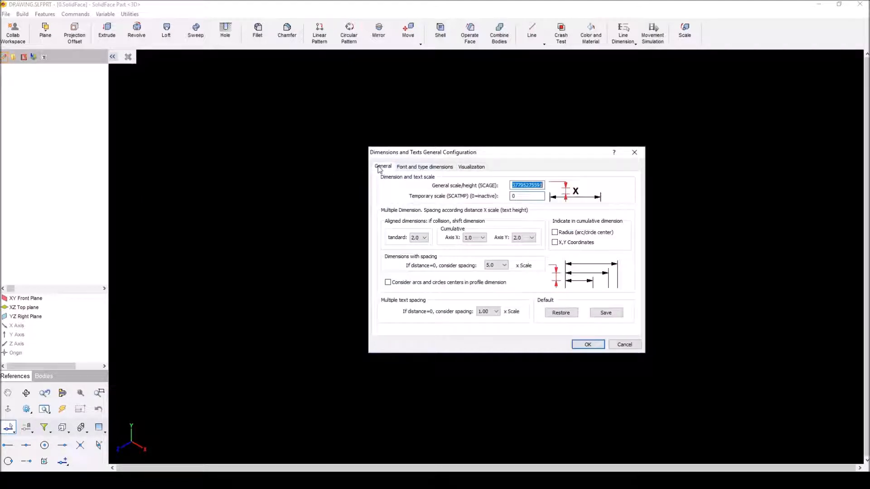
left_click(588, 344)
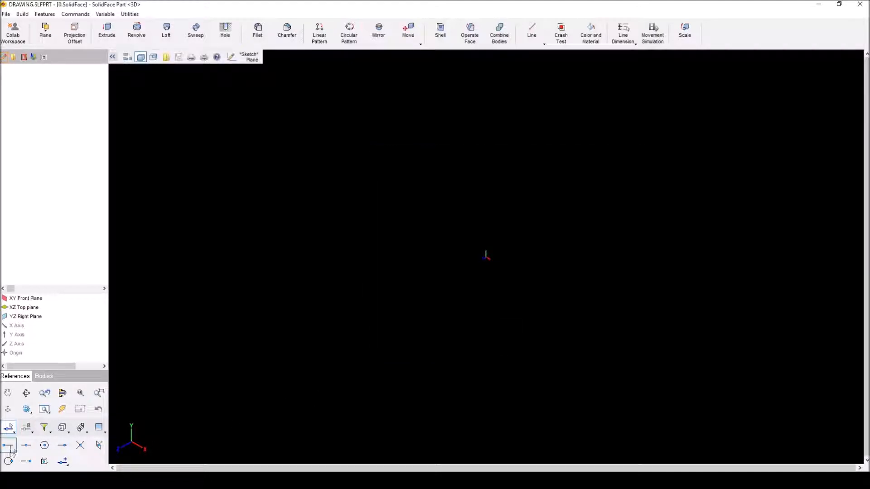
left_click(34, 410)
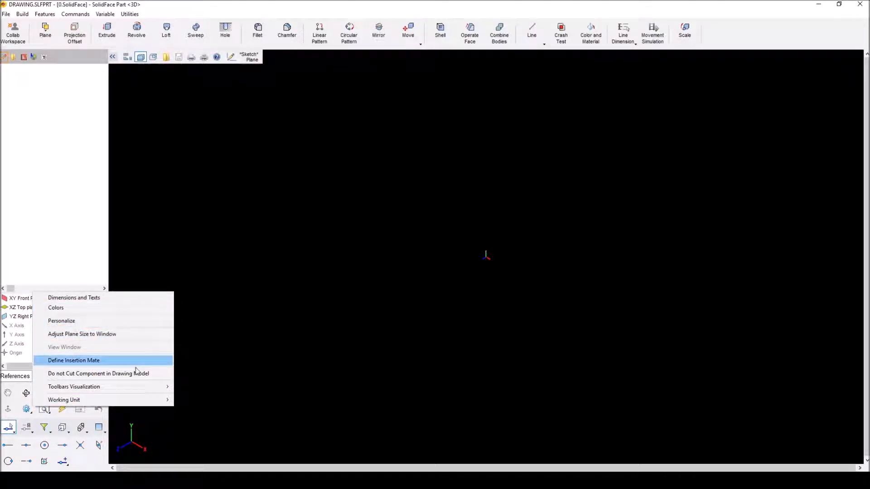
mouse_move(125, 392)
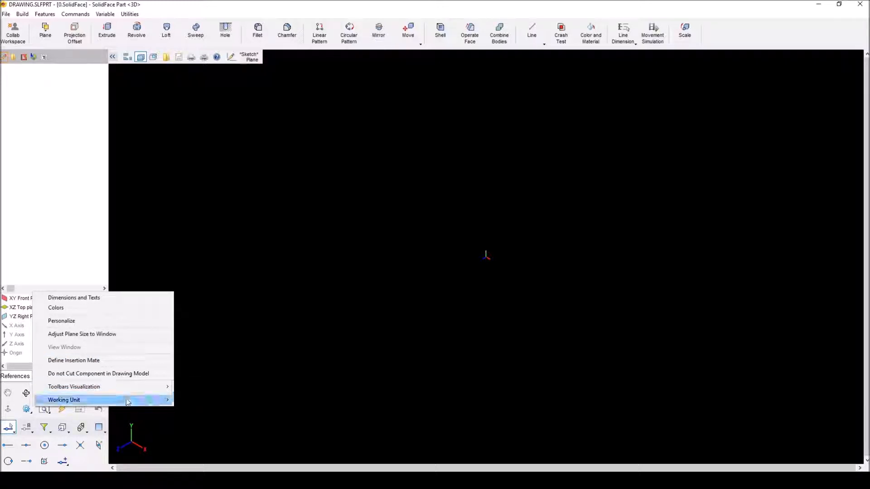
left_click(229, 337)
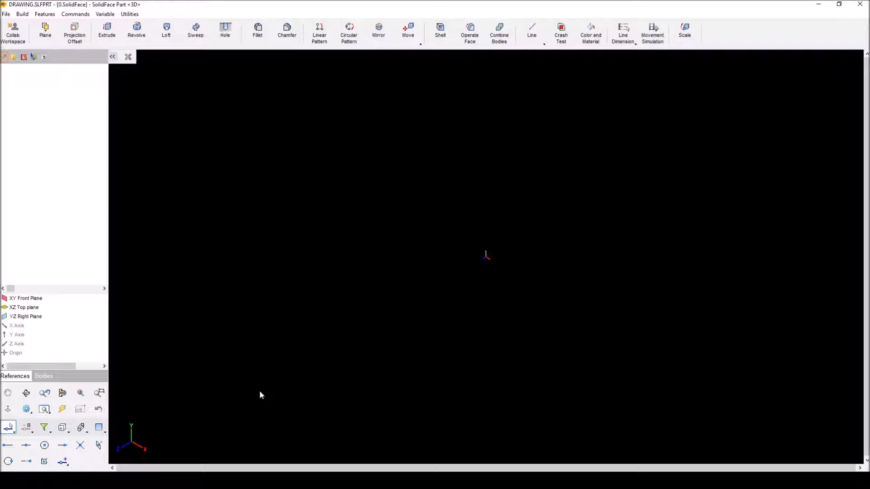
- Choose Inch as the working unit of the part
left_click(27, 410)
mouse_move(104, 406)
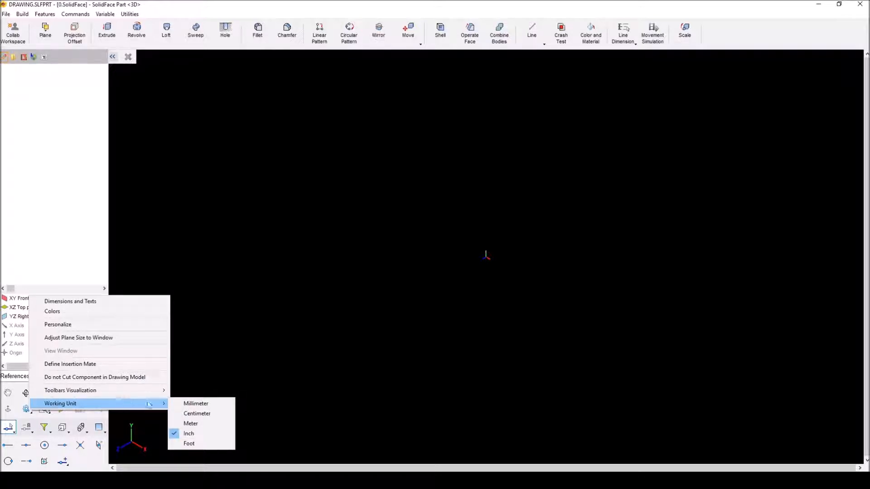
mouse_move(159, 403)
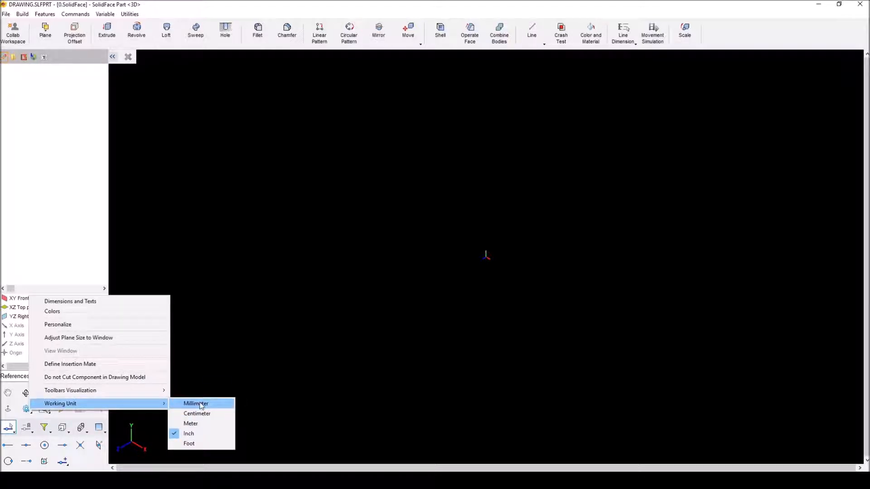
left_click(206, 435)
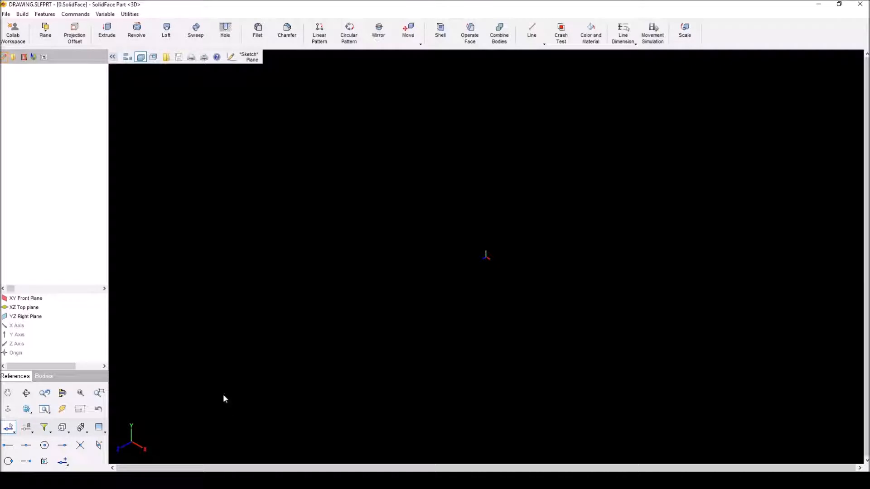